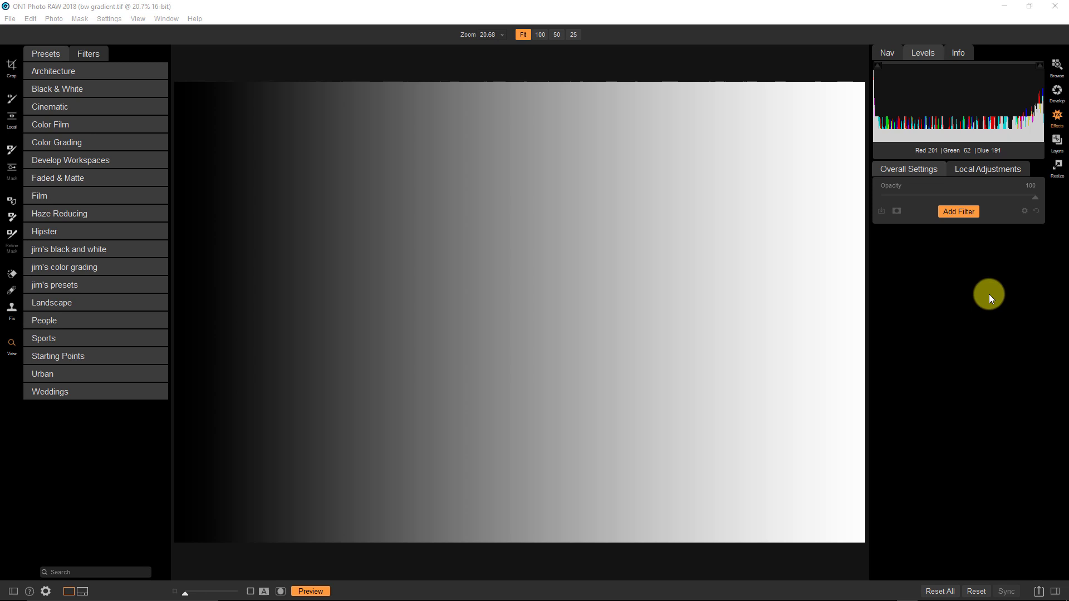
- Add a Split Tone filter with the solid color style, turning the gradient magenta
left_click(959, 213)
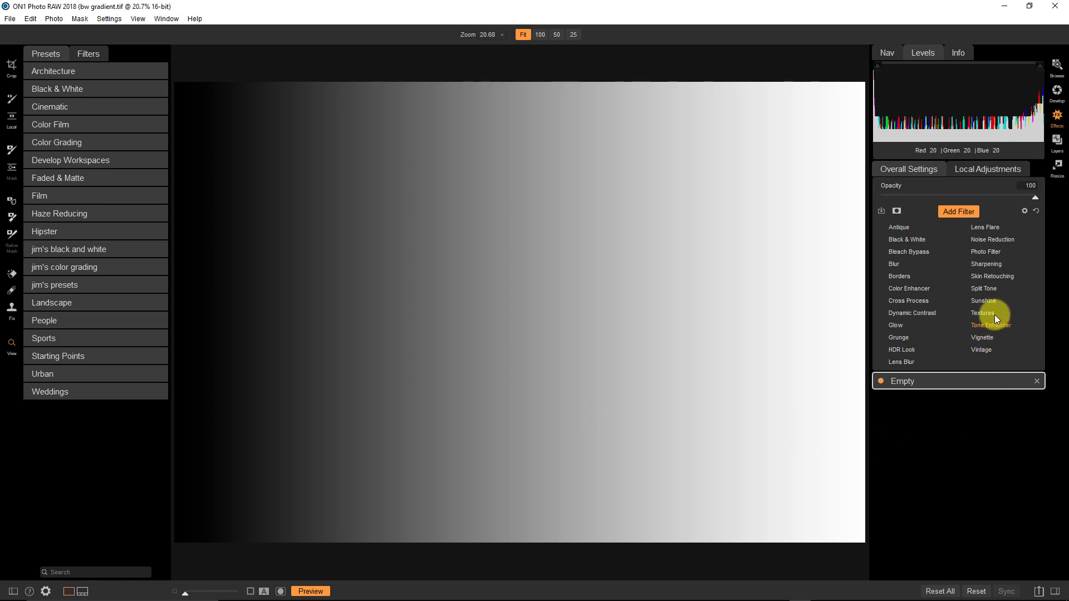
left_click(995, 290)
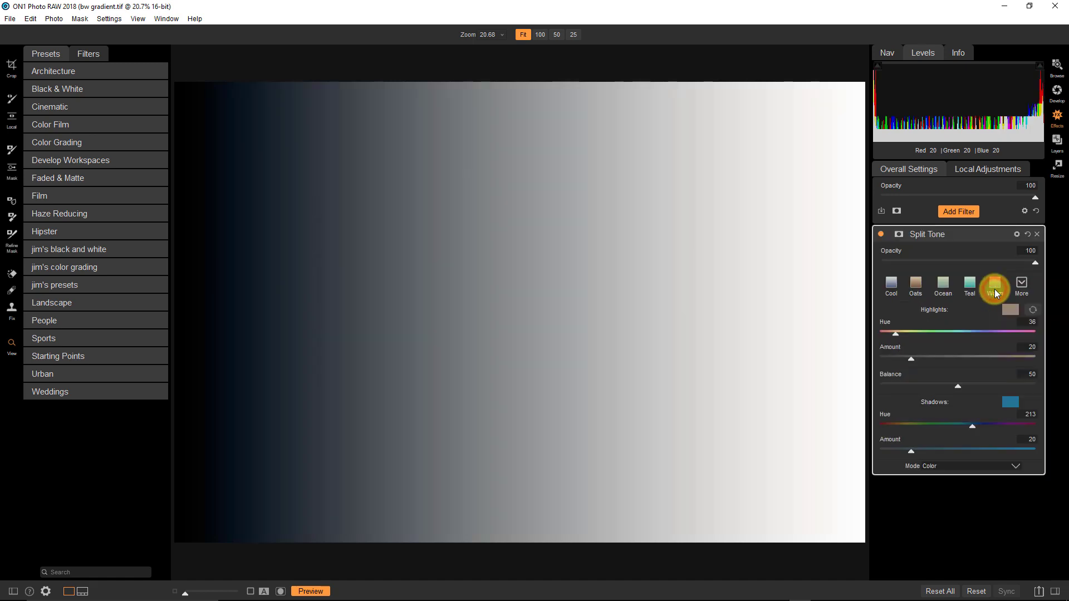
left_click(1021, 285)
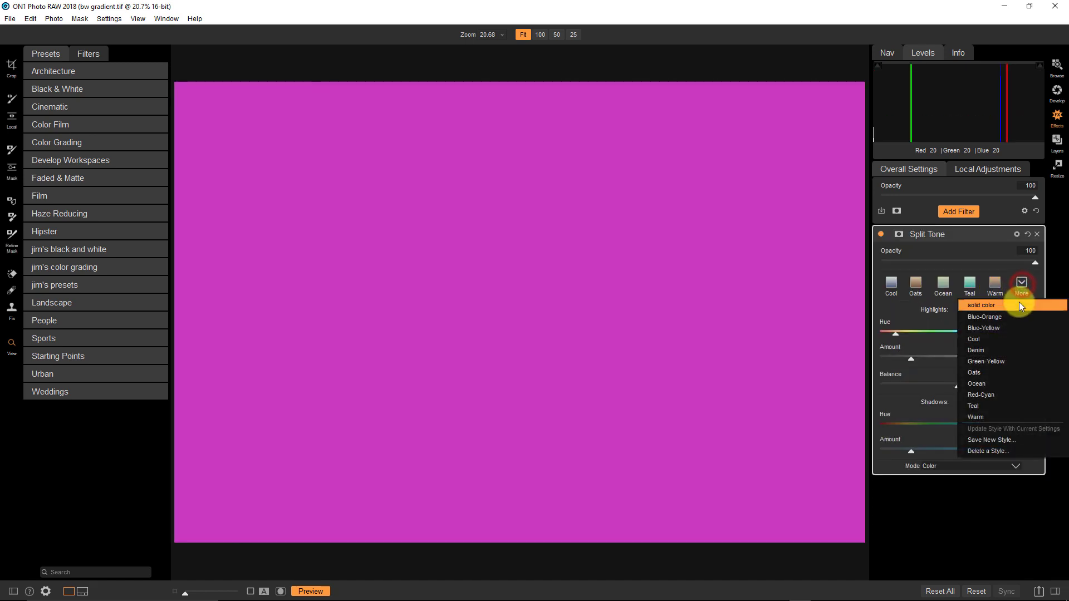
left_click(1019, 302)
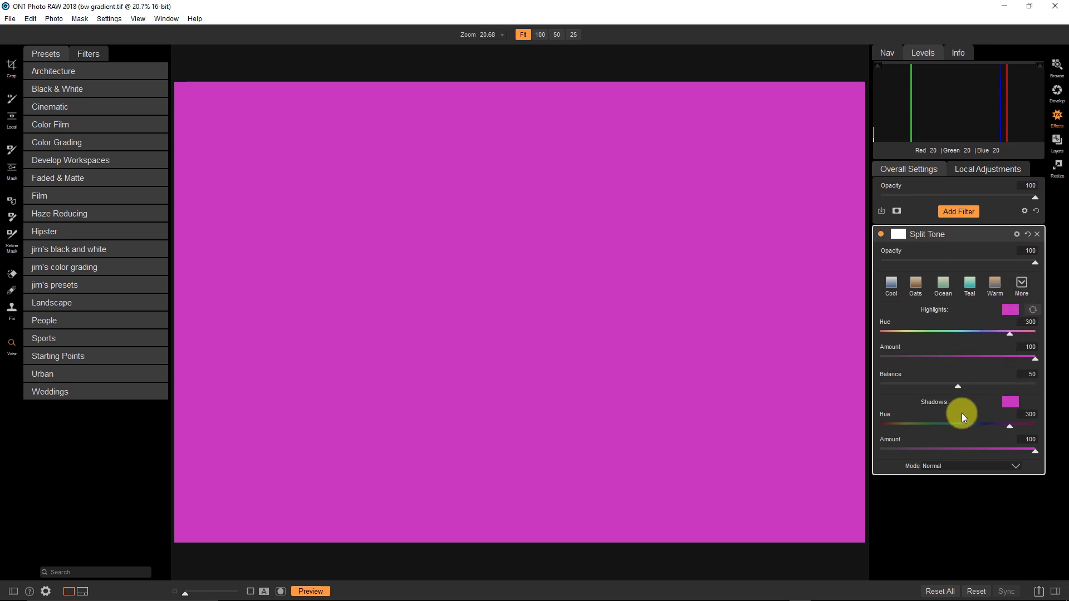
- Show the Split Tone's masking options and toggle the filter off and back on
left_click(901, 233)
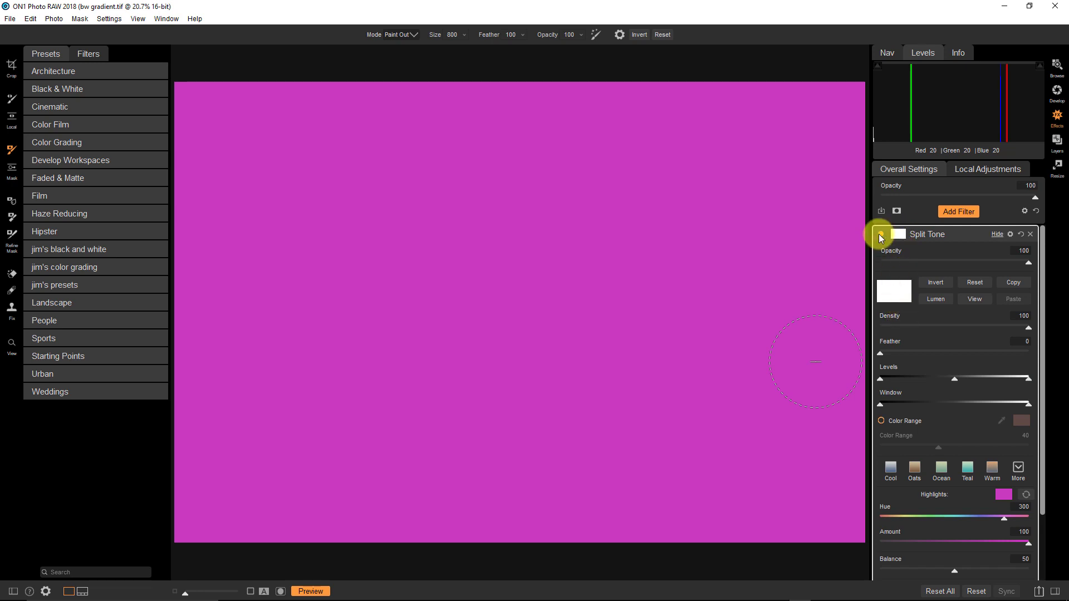
left_click(881, 234)
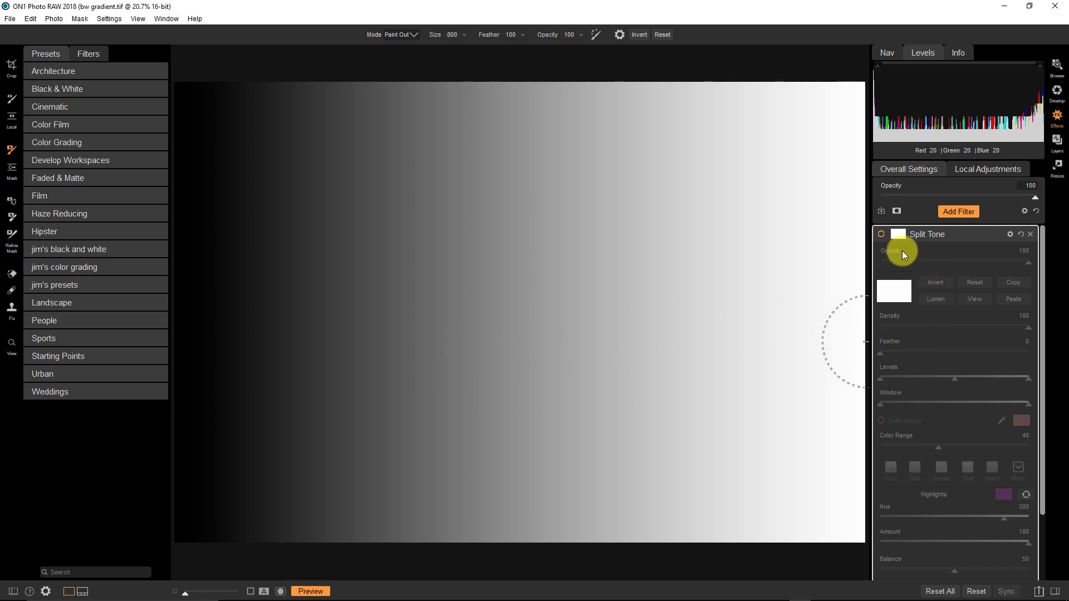
left_click(882, 233)
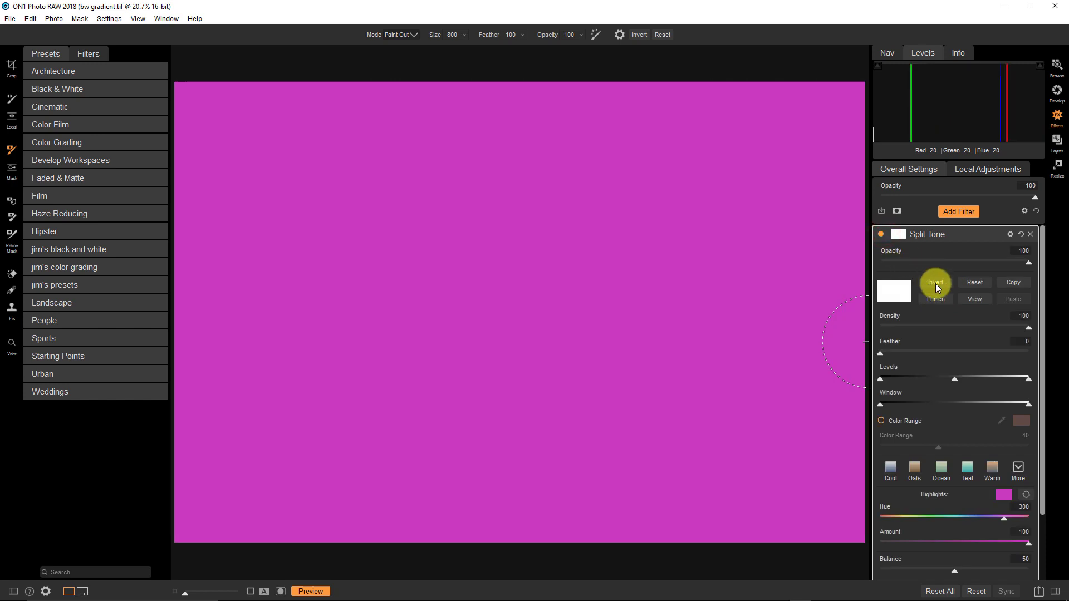
- Build a Lumen luminosity mask for the Split Tone, compare it, then invert it
left_click(938, 299)
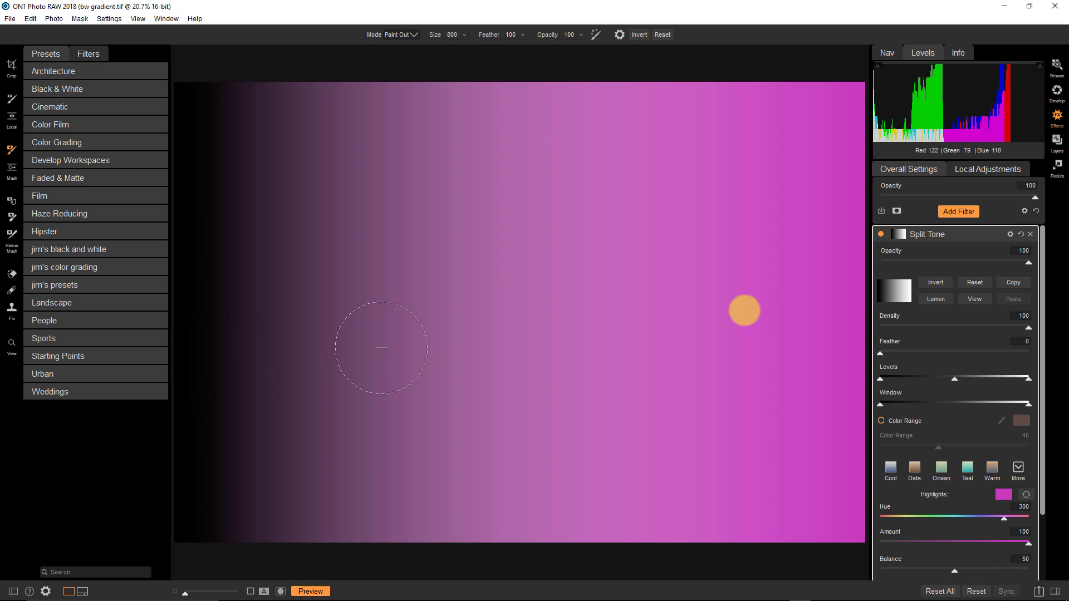
left_click(983, 303)
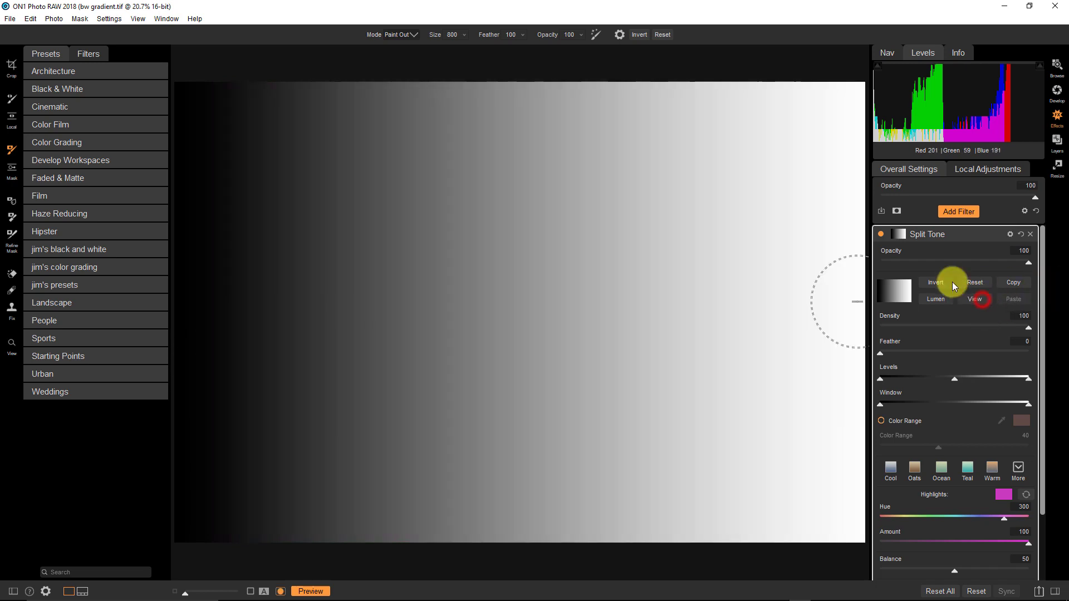
left_click(880, 231)
left_click(881, 232)
left_click(880, 232)
left_click(881, 232)
left_click(971, 299)
left_click(945, 286)
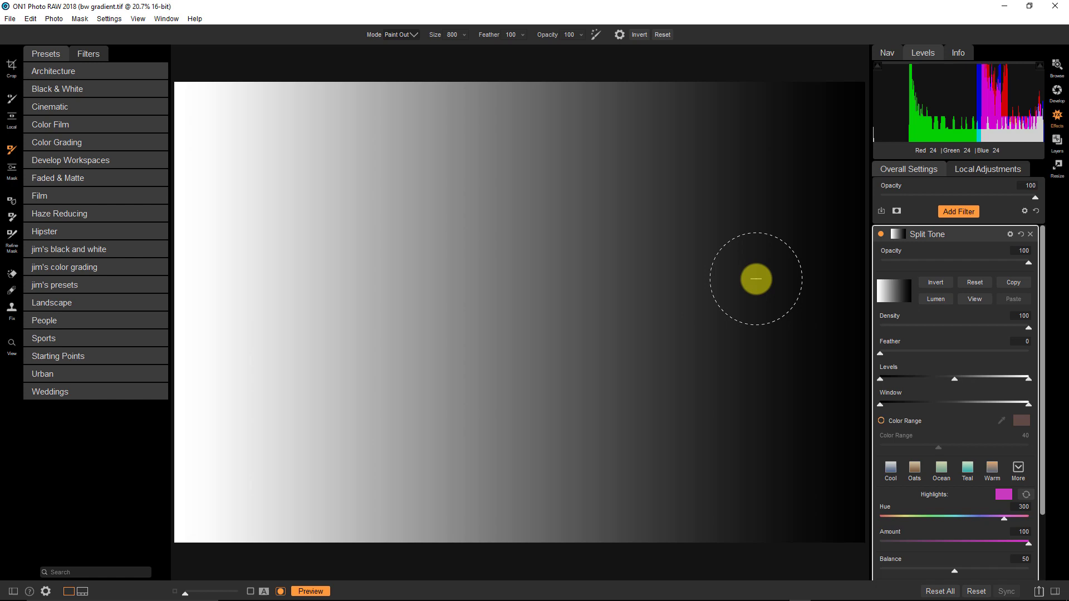
- Compare the toned image with the mask, then invert the mask back to black-left, white-right
left_click(985, 300)
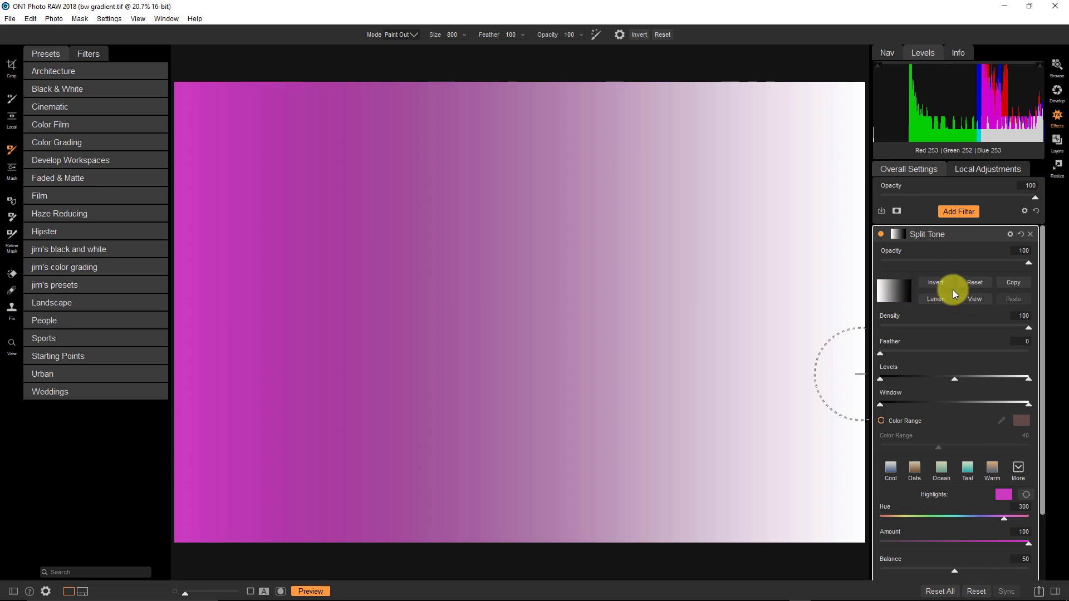
left_click(975, 300)
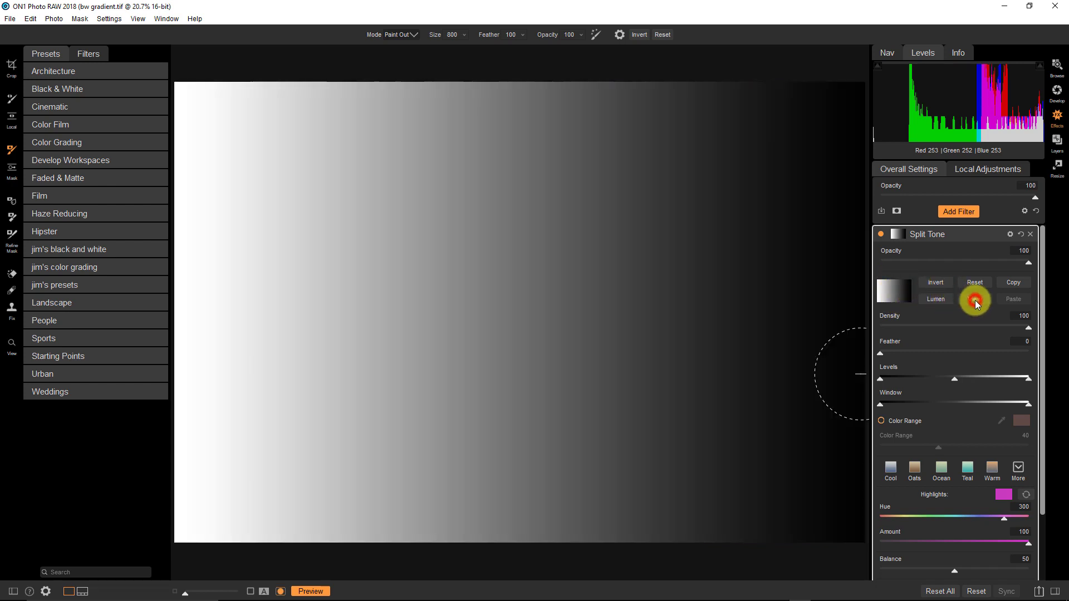
left_click(944, 286)
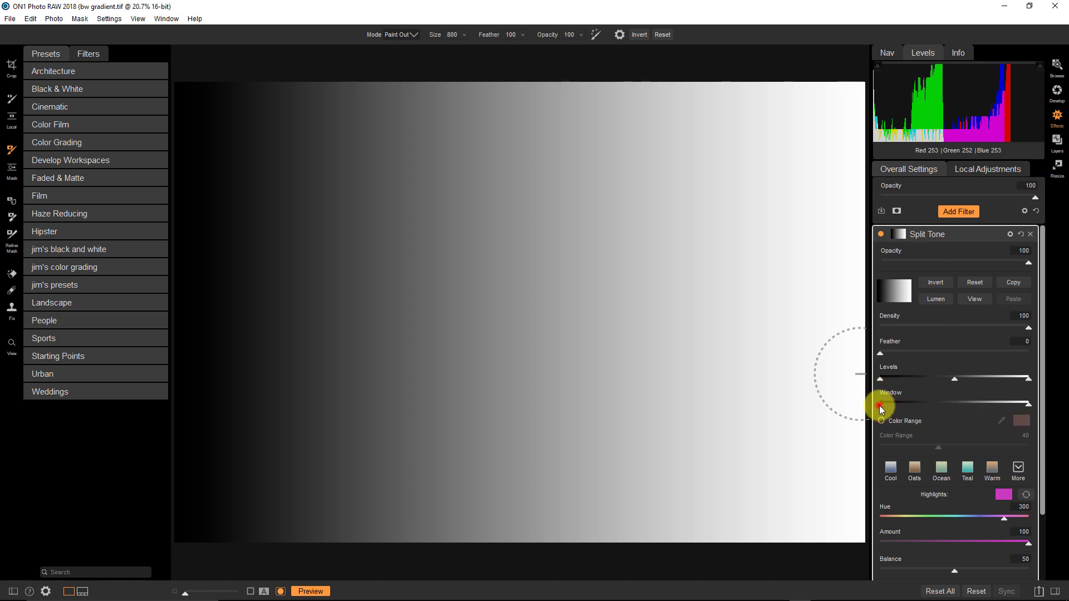
- Pull both Window handles inward so the mask drops the darkest and brightest tones
left_click_drag(880, 405, 942, 404)
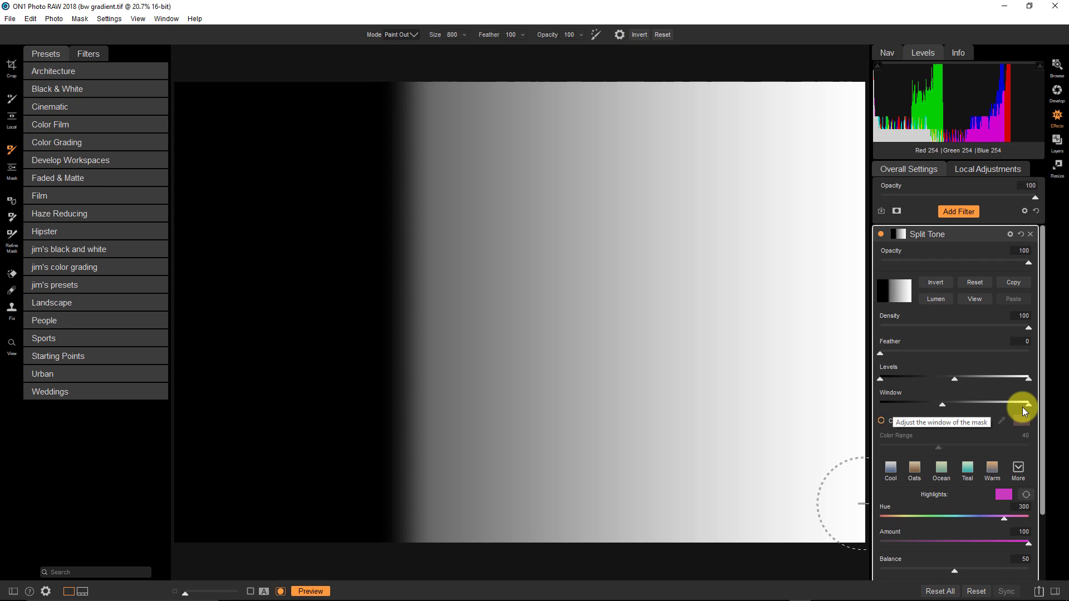
left_click_drag(1029, 405, 984, 407)
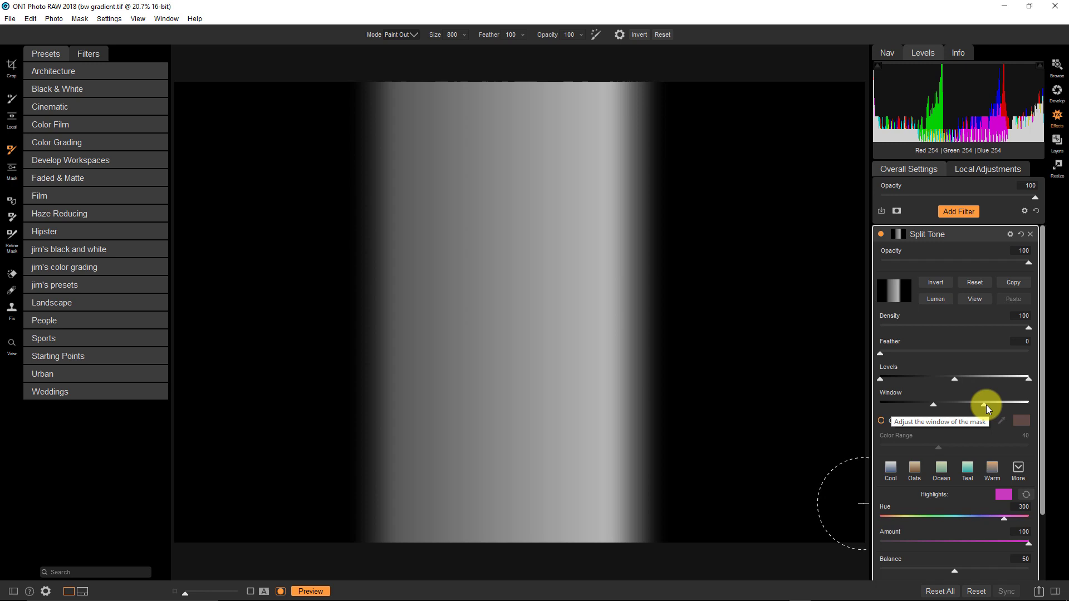
mouse_move(985, 406)
left_mouse_down()
mouse_move(1015, 407)
mouse_move(988, 407)
left_mouse_up()
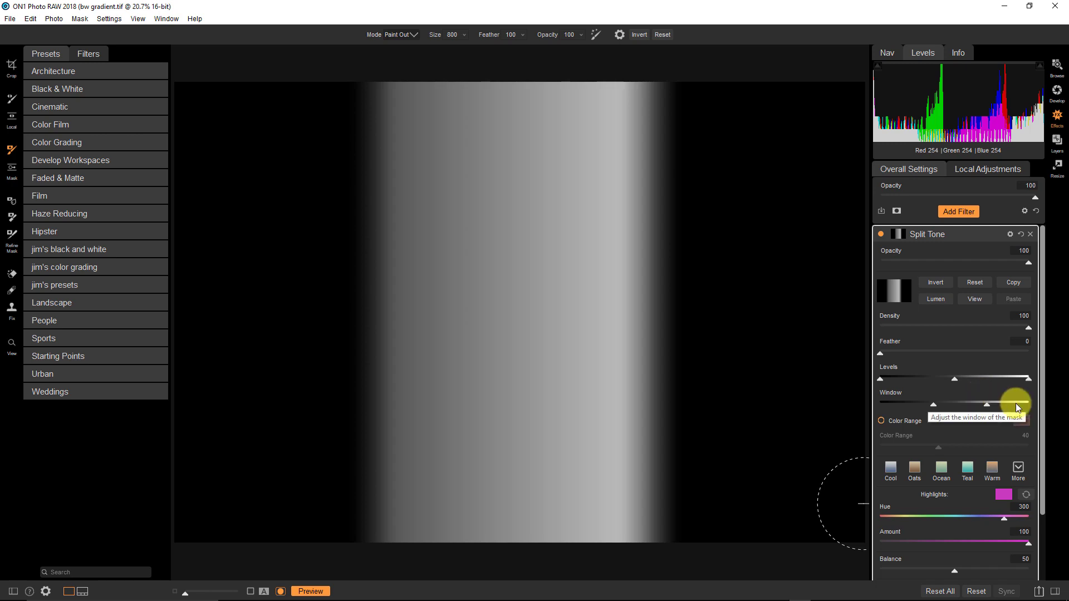
left_click_drag(932, 408, 992, 404)
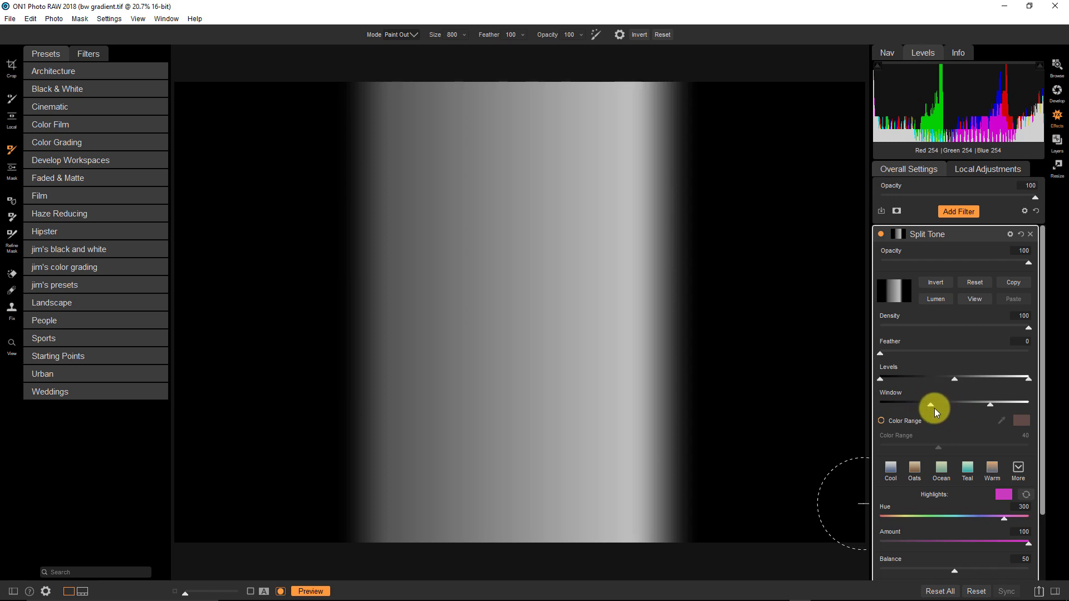
left_click_drag(939, 403, 872, 402)
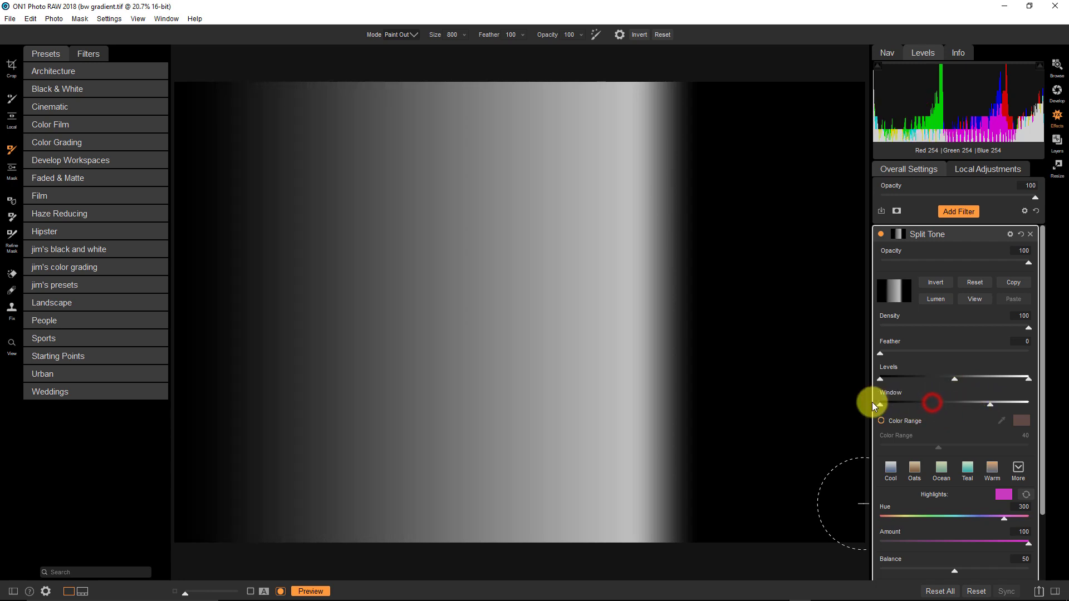
- Return the Window right handle to full range and drag the Levels midtone left to brighten
left_click_drag(991, 404, 1035, 405)
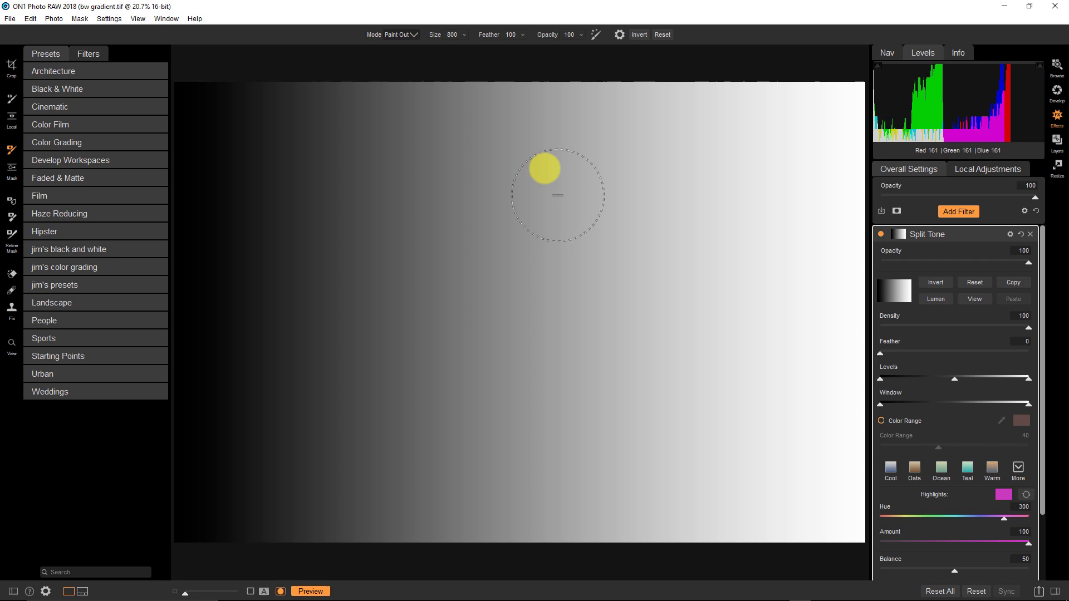
mouse_move(526, 414)
left_mouse_down()
mouse_move(544, 207)
mouse_move(538, 358)
mouse_move(538, 147)
mouse_move(546, 538)
left_mouse_up()
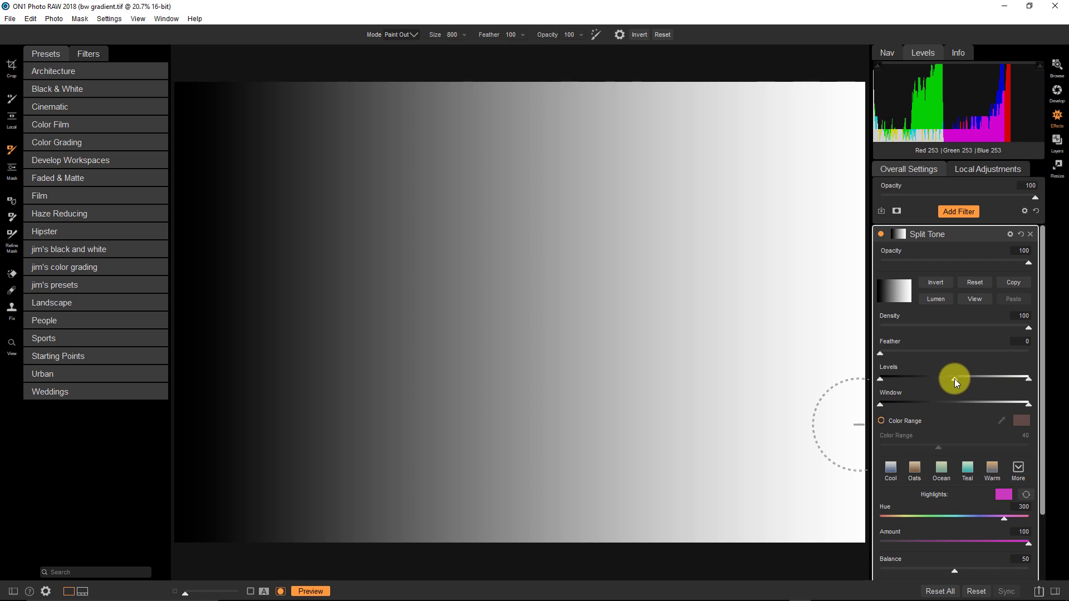
left_click_drag(954, 384, 1000, 378)
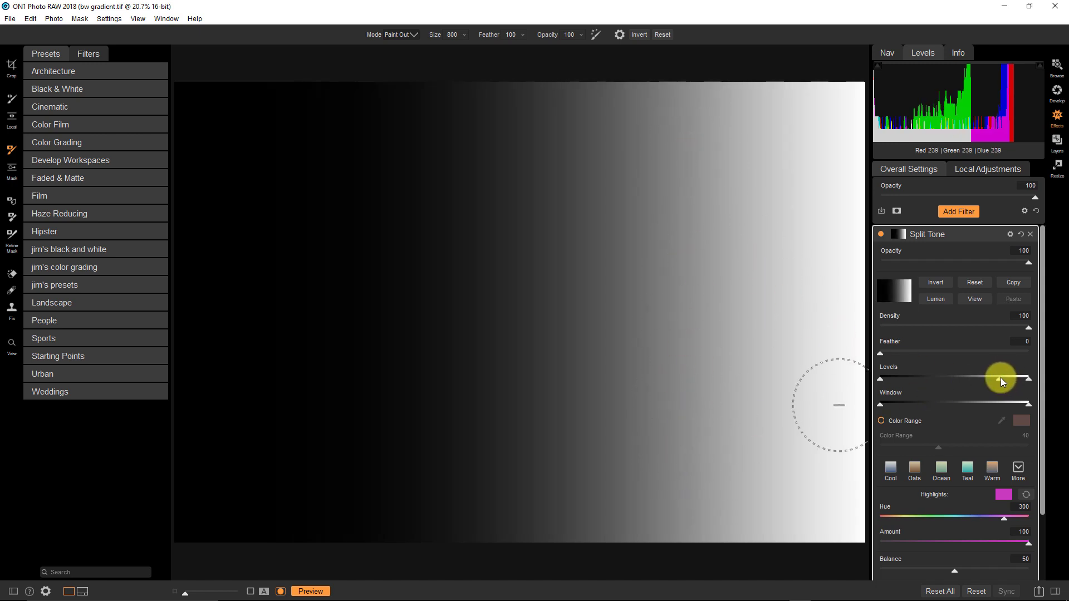
left_click_drag(1000, 377, 924, 376)
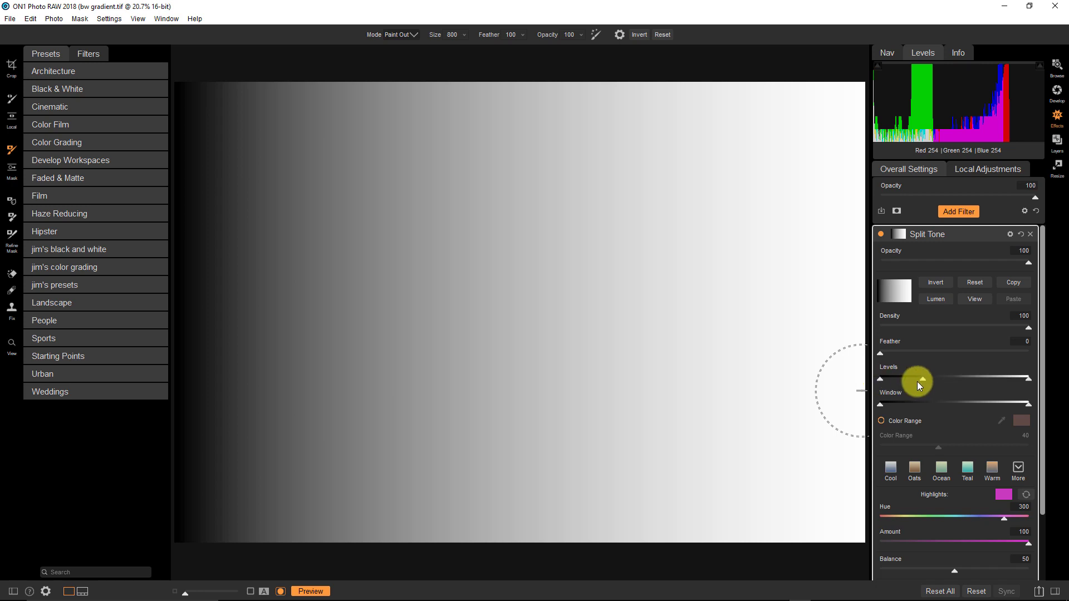
- Reset the Levels midtone, view the toned image, and raise the mask's black point
double_click(894, 367)
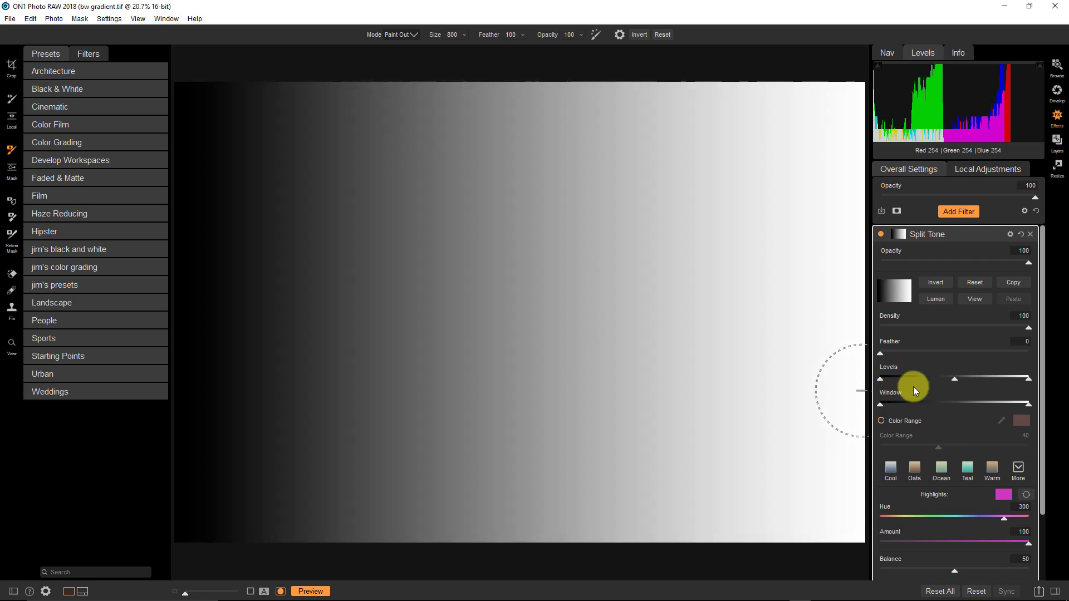
left_click(975, 299)
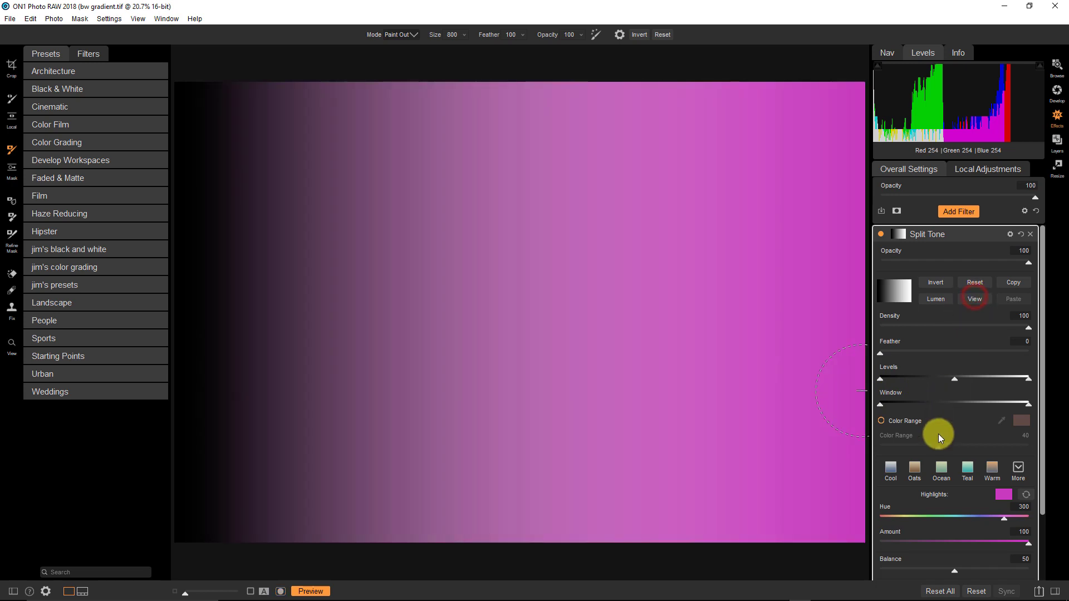
left_click_drag(1028, 379, 995, 378)
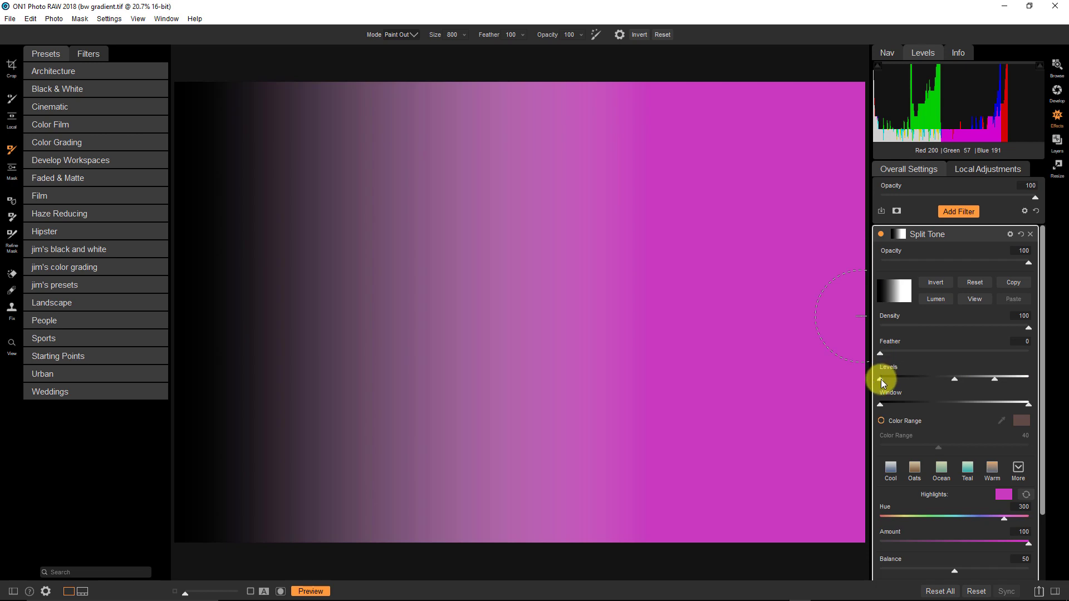
left_click_drag(881, 379, 961, 381)
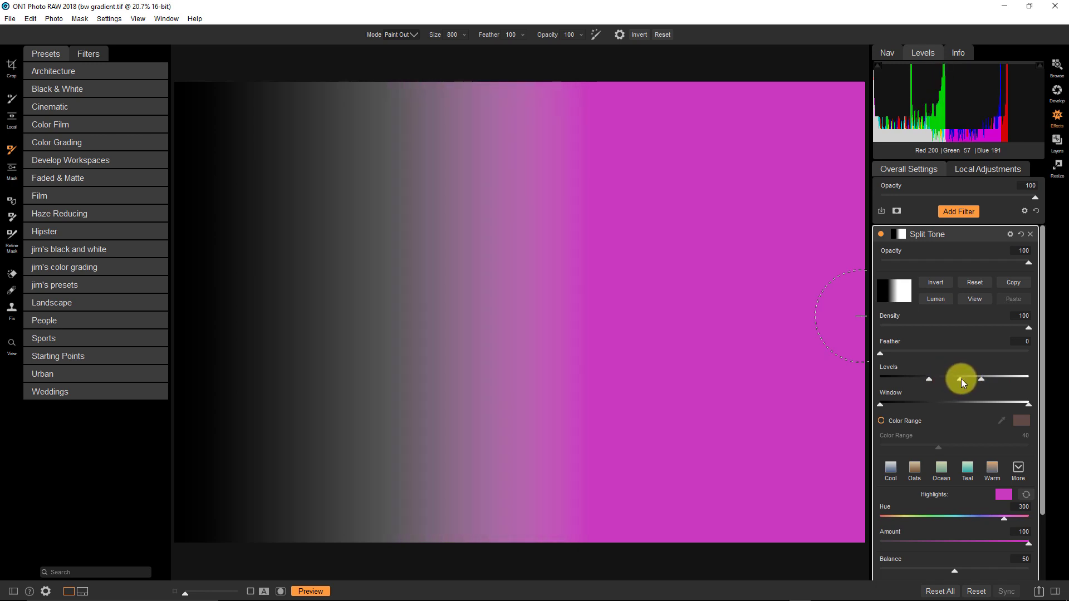
- Reset the mask Levels, adjust the Window left handle, and extend the right handle fully
double_click(892, 365)
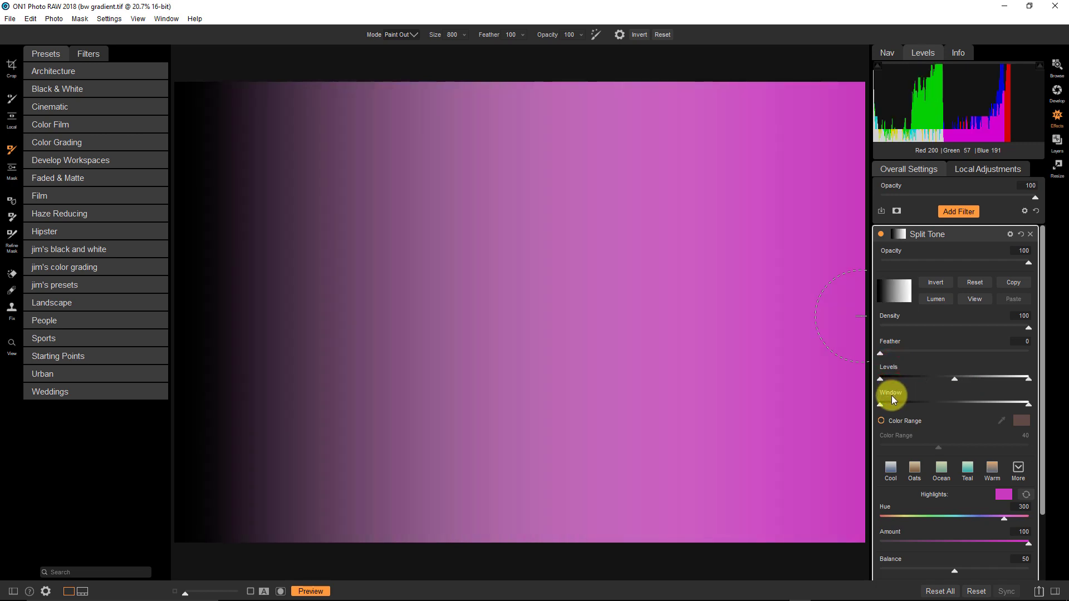
left_click_drag(881, 404, 924, 406)
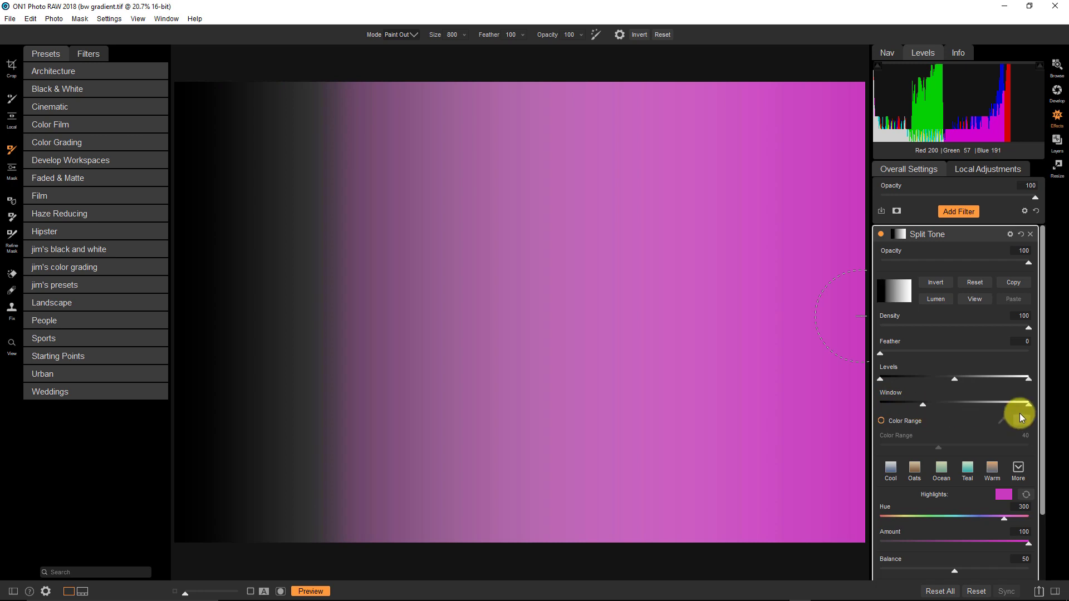
left_click_drag(1020, 413, 996, 405)
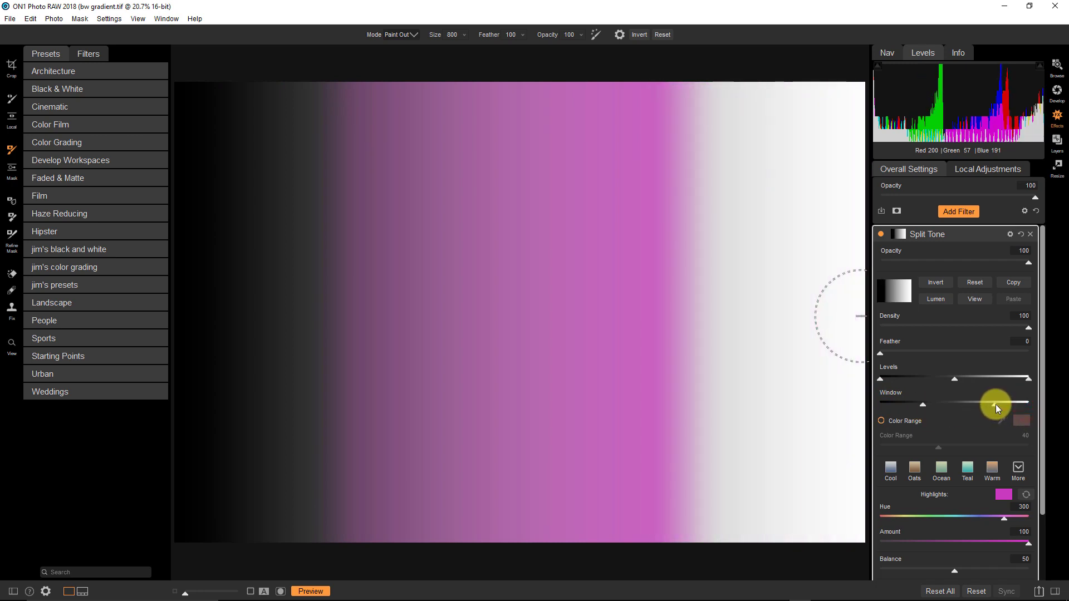
left_click_drag(926, 405, 868, 400)
left_click_drag(1002, 402, 1030, 402)
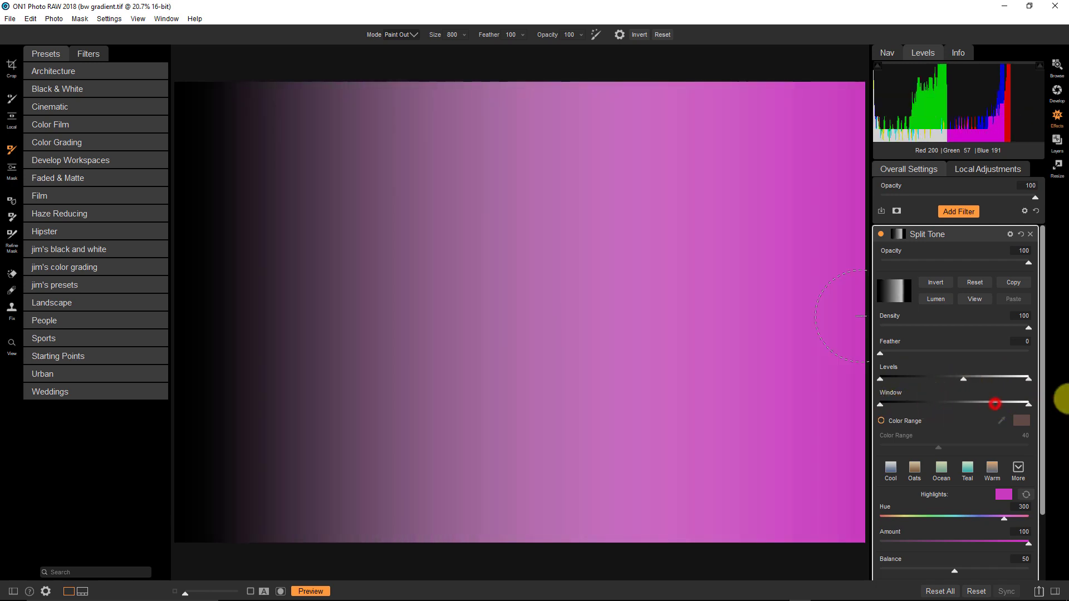
left_click_drag(963, 378, 969, 380)
- Delete the Split Tone filter and open untitled shoot-6000221.tif in the Effects module
double_click(894, 368)
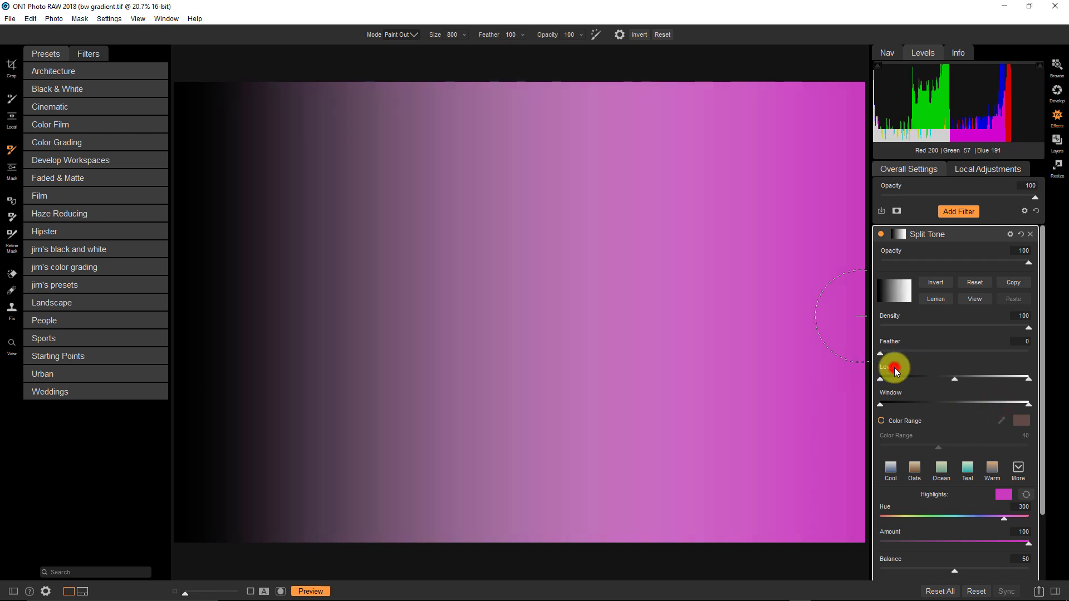
left_click(1030, 234)
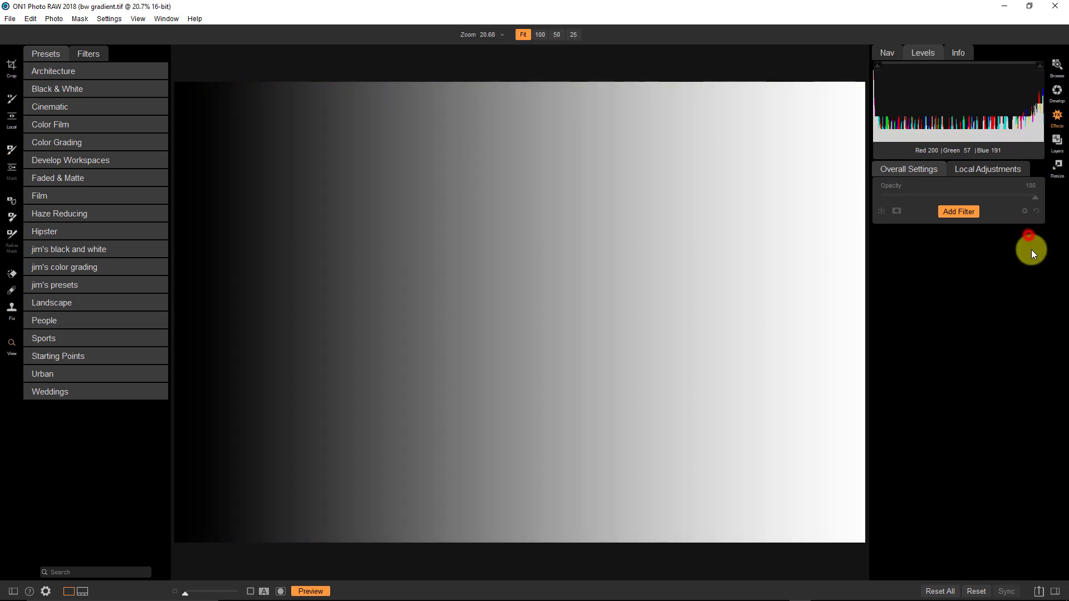
key("ctrl+1")
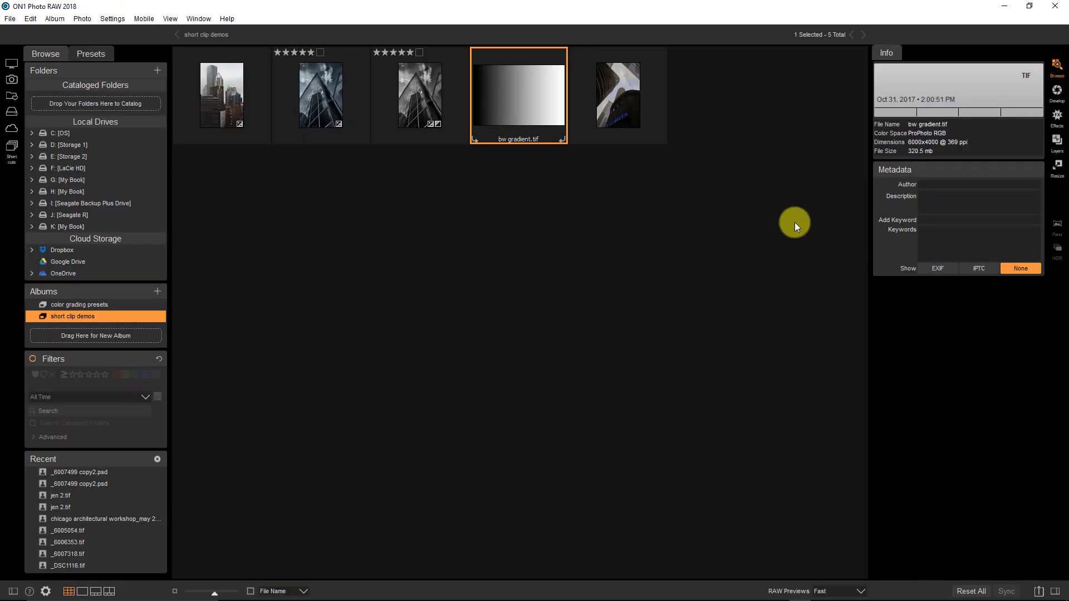
left_click(604, 93)
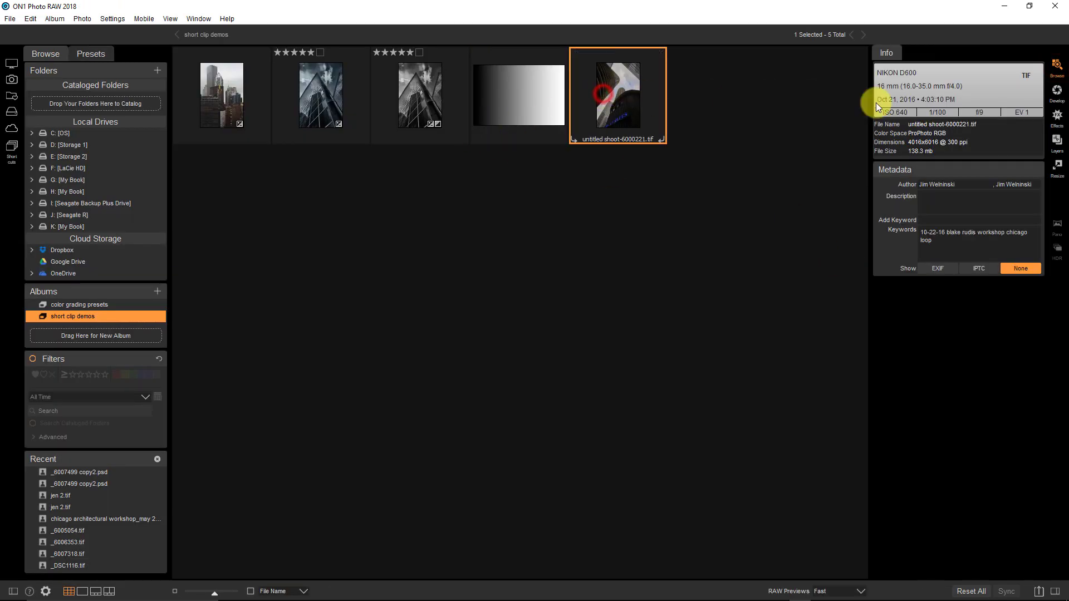
left_click(1058, 115)
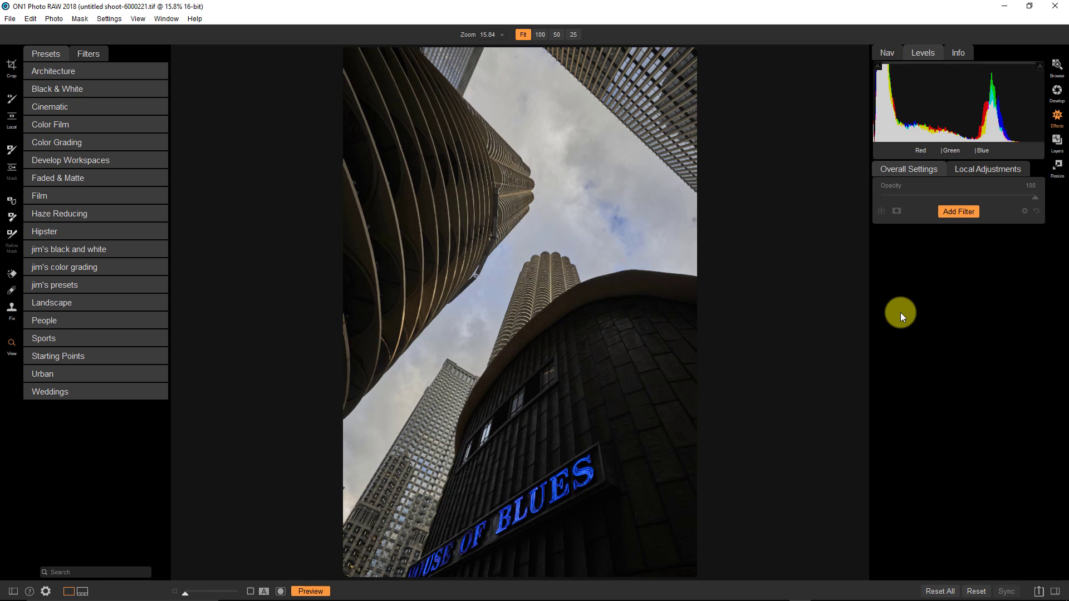
- Add a Tone Enhancer filter, trying Shadows then resetting it back to 0
left_click(959, 213)
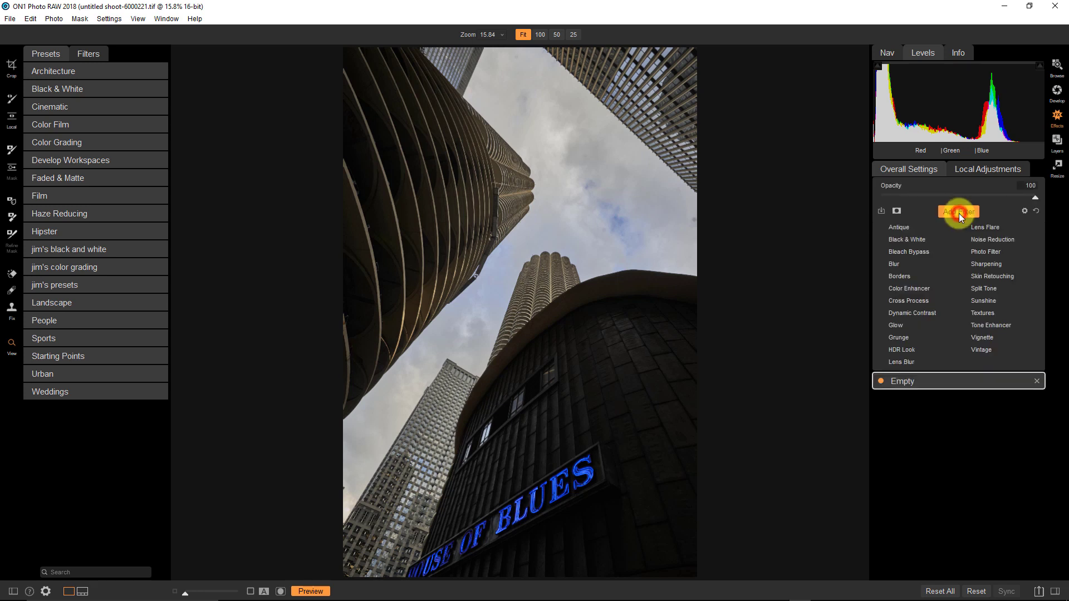
left_click(988, 323)
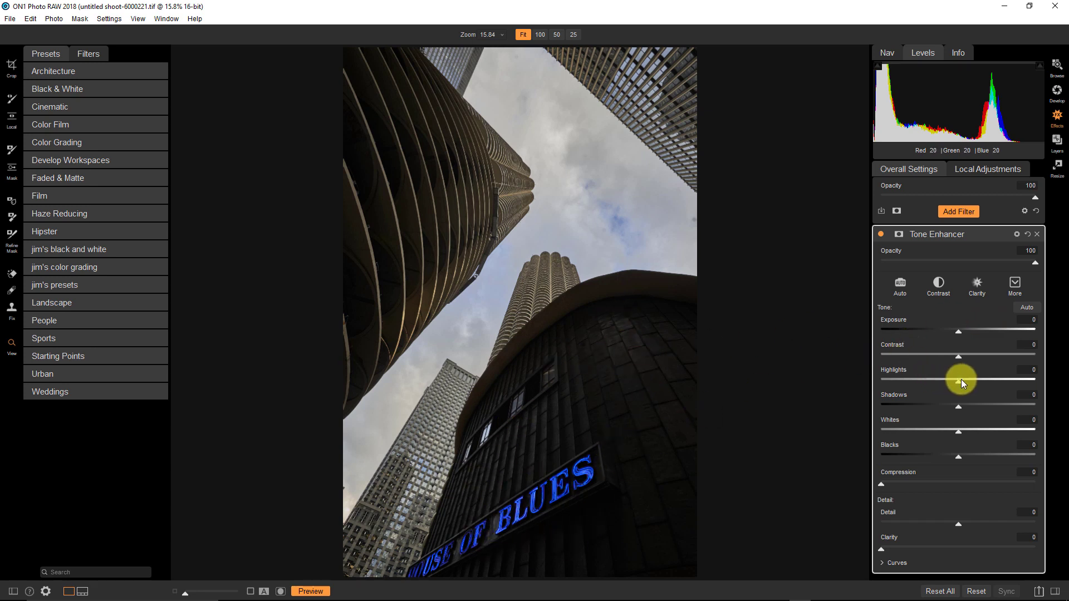
mouse_move(959, 410)
left_mouse_down()
mouse_move(978, 401)
mouse_move(971, 417)
mouse_move(1031, 412)
mouse_move(948, 414)
left_mouse_up()
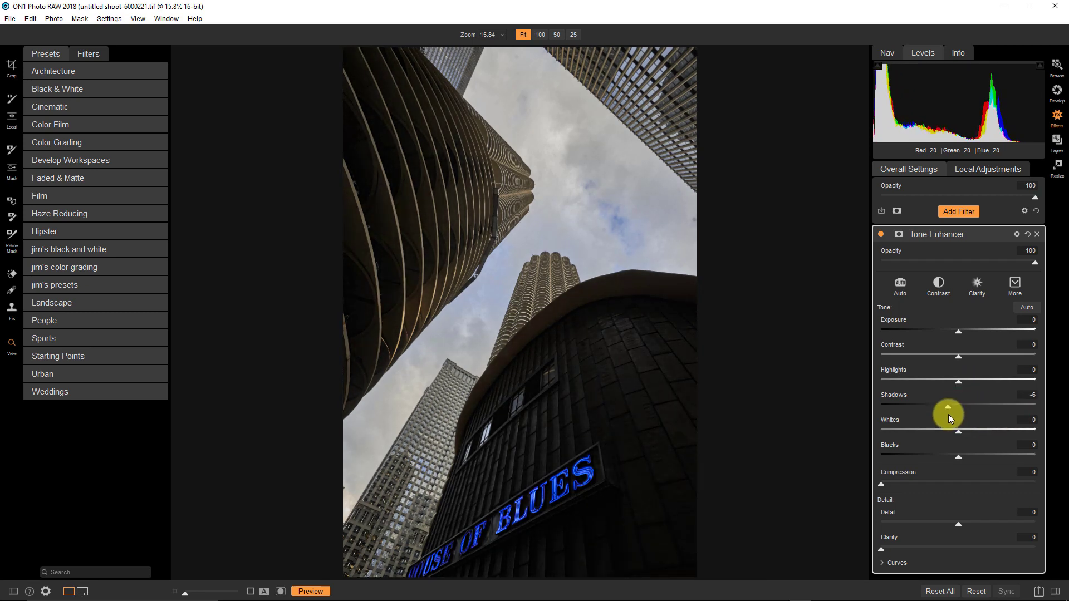
double_click(887, 399)
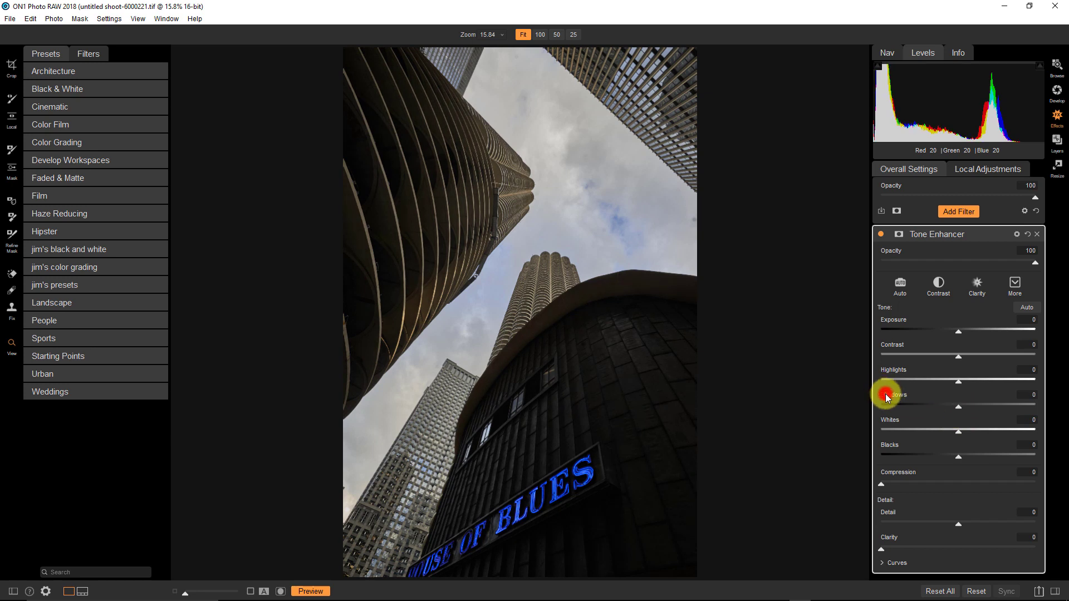
- Add a Luma mask to the Tone Enhancer and invert it so the buildings are white and the sky is dark
left_click(898, 234)
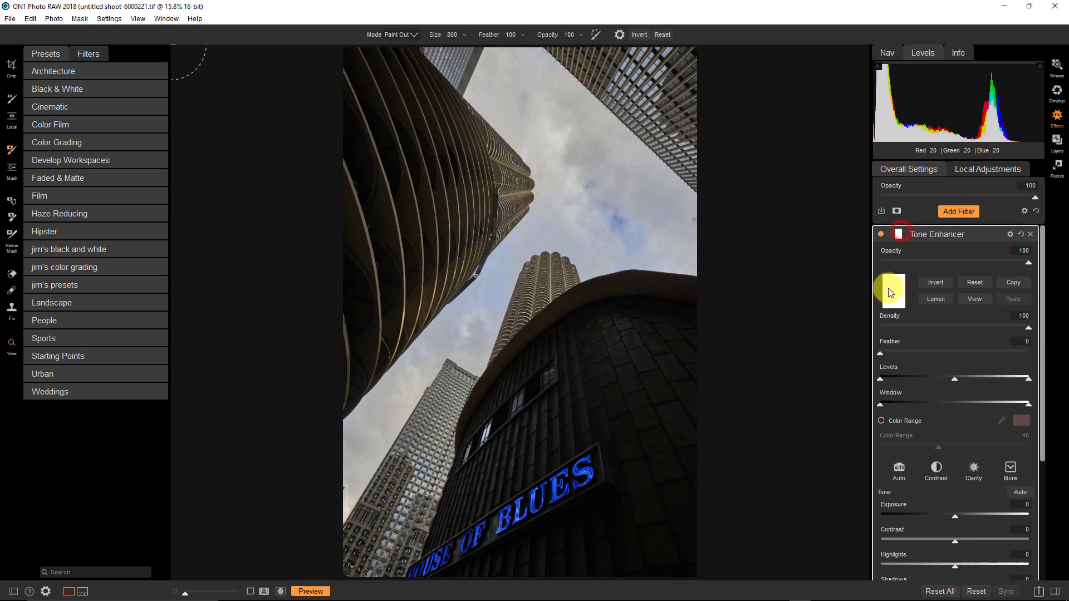
left_click(939, 300)
left_click(936, 282)
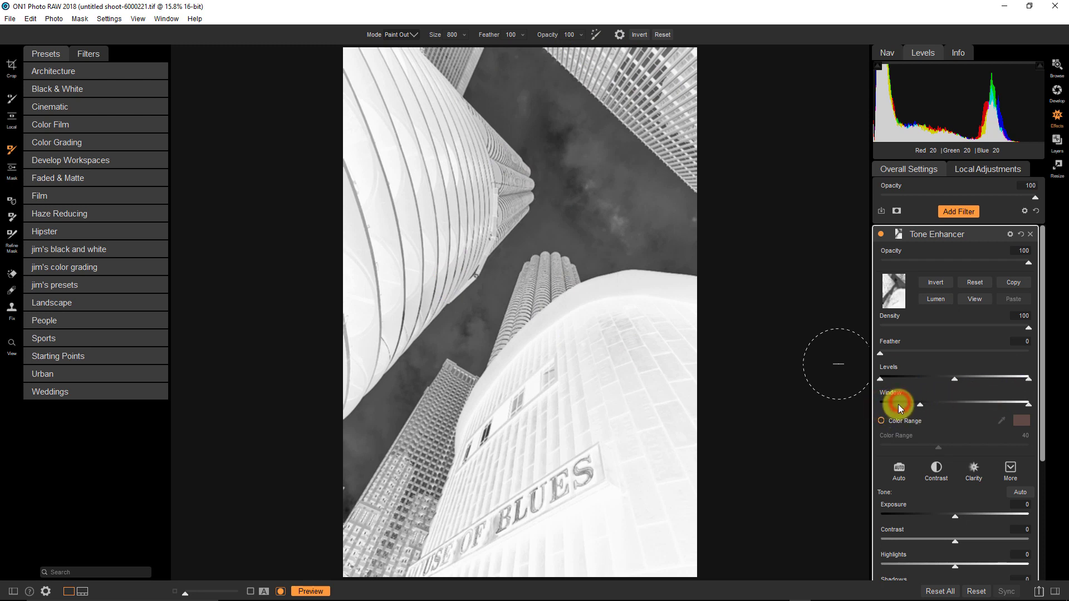
- Narrow the mask Window, then pull in the Levels white point and midpoint for white buildings against black sky
left_click_drag(897, 404, 954, 378)
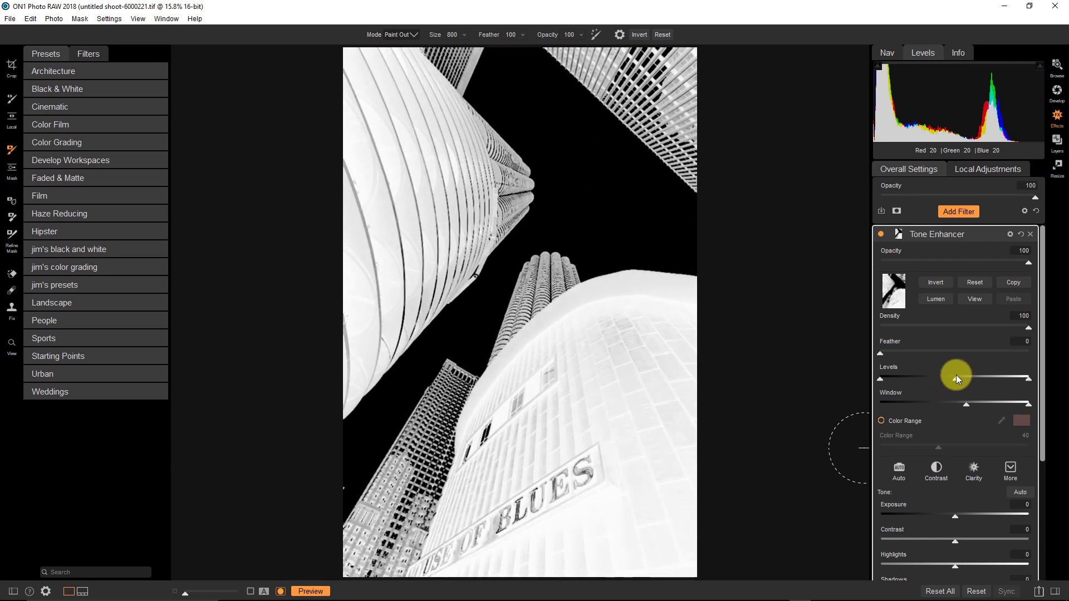
left_click(1028, 379)
mouse_move(1017, 377)
left_mouse_down()
mouse_move(998, 376)
mouse_move(1029, 376)
mouse_move(987, 378)
mouse_move(1032, 379)
mouse_move(996, 408)
mouse_move(1041, 405)
mouse_move(1007, 379)
left_mouse_up()
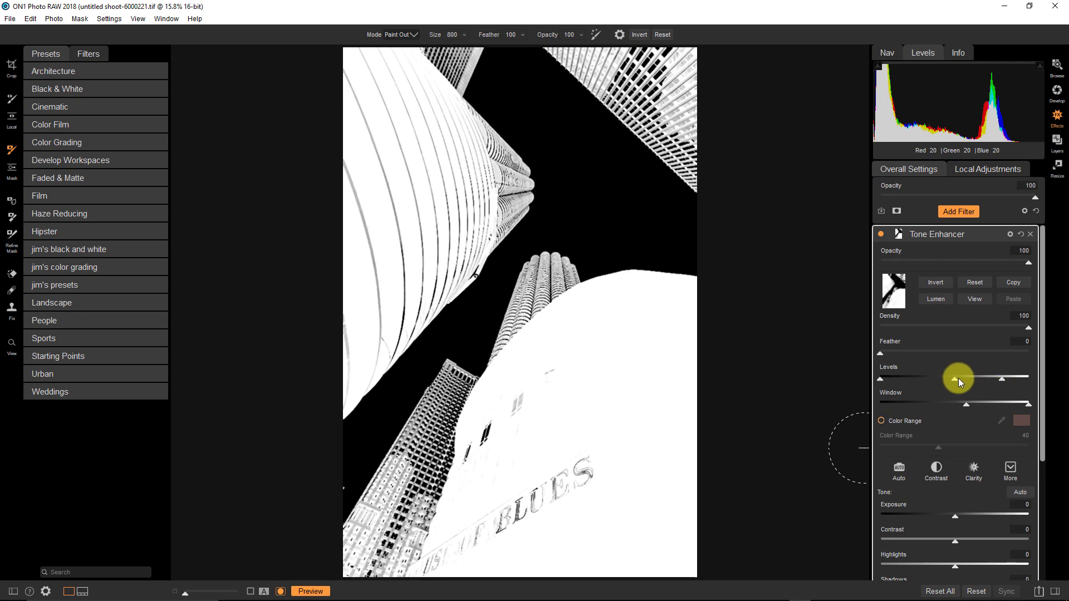
left_click_drag(957, 379, 988, 374)
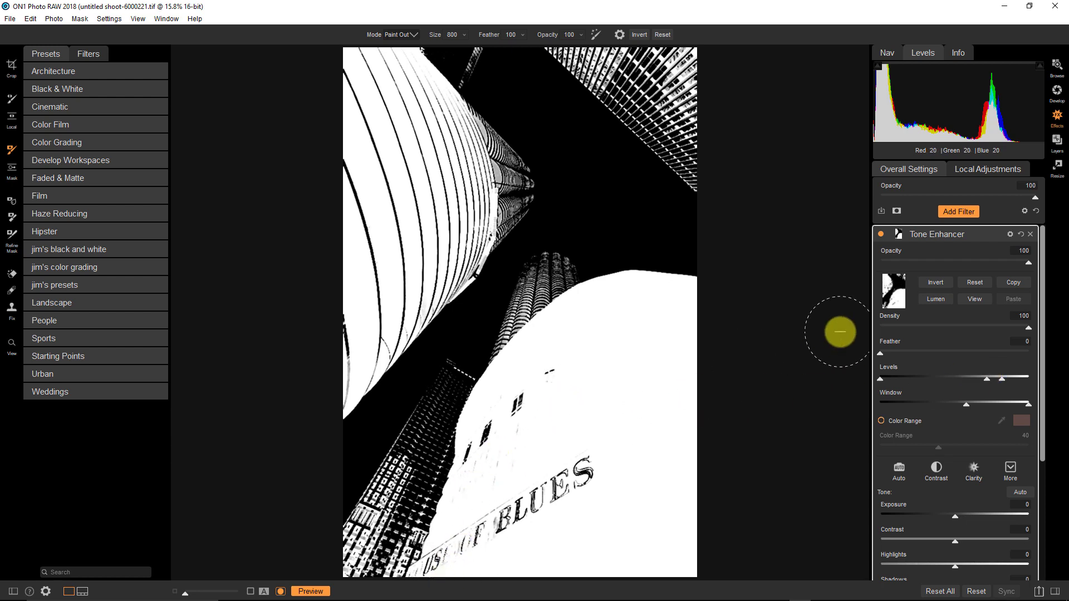
- Hide the mask view and set the Tone Enhancer Shadows to 34
left_click(970, 300)
scroll(935, 484, "down", 3)
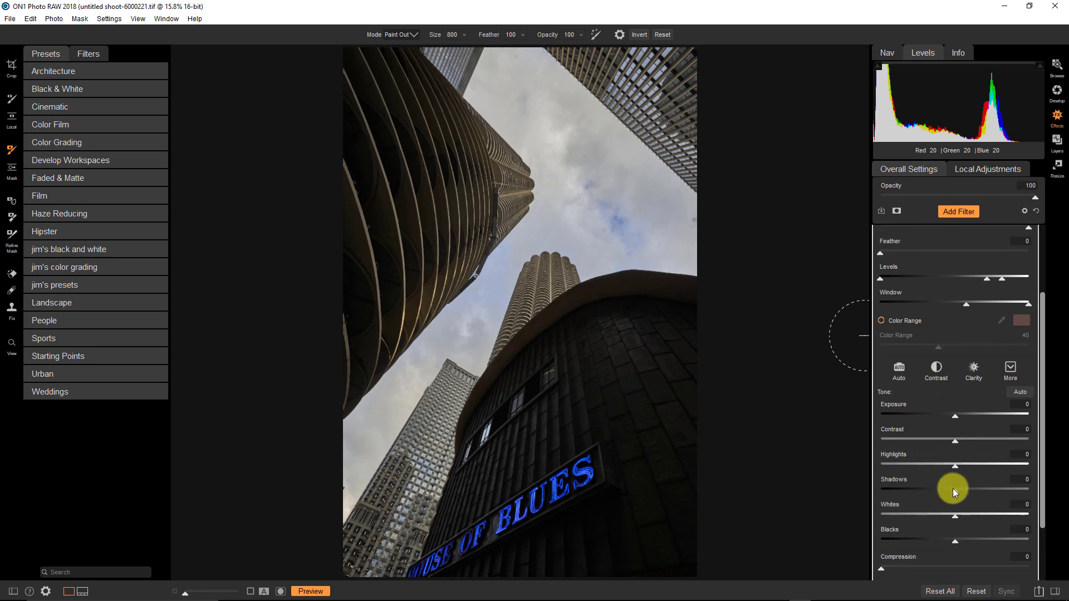
left_click_drag(953, 489, 1001, 483)
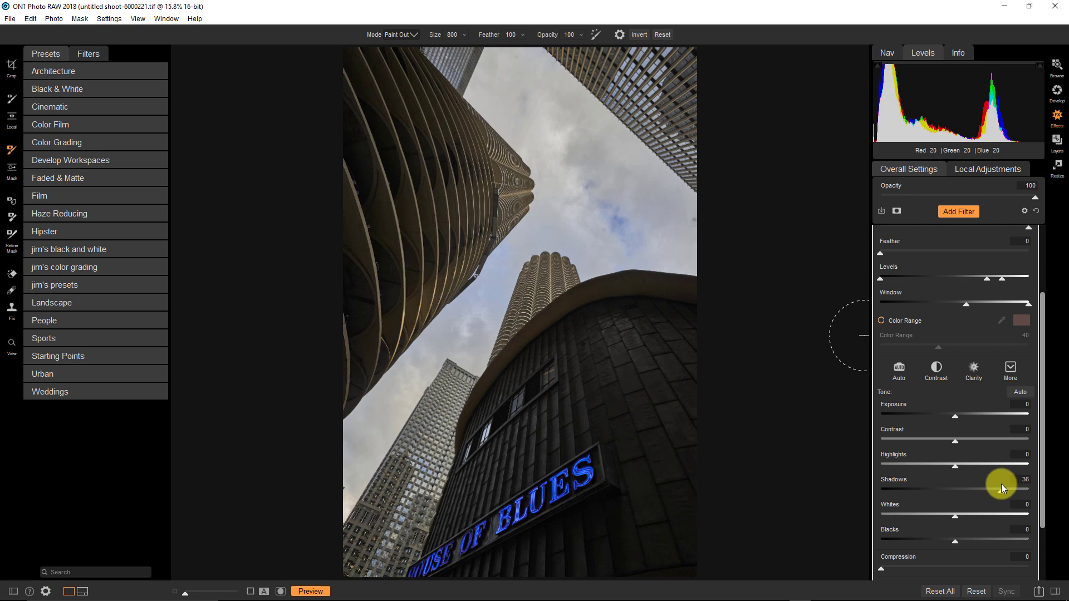
mouse_move(1000, 490)
left_mouse_down()
mouse_move(967, 492)
mouse_move(1017, 491)
left_mouse_up()
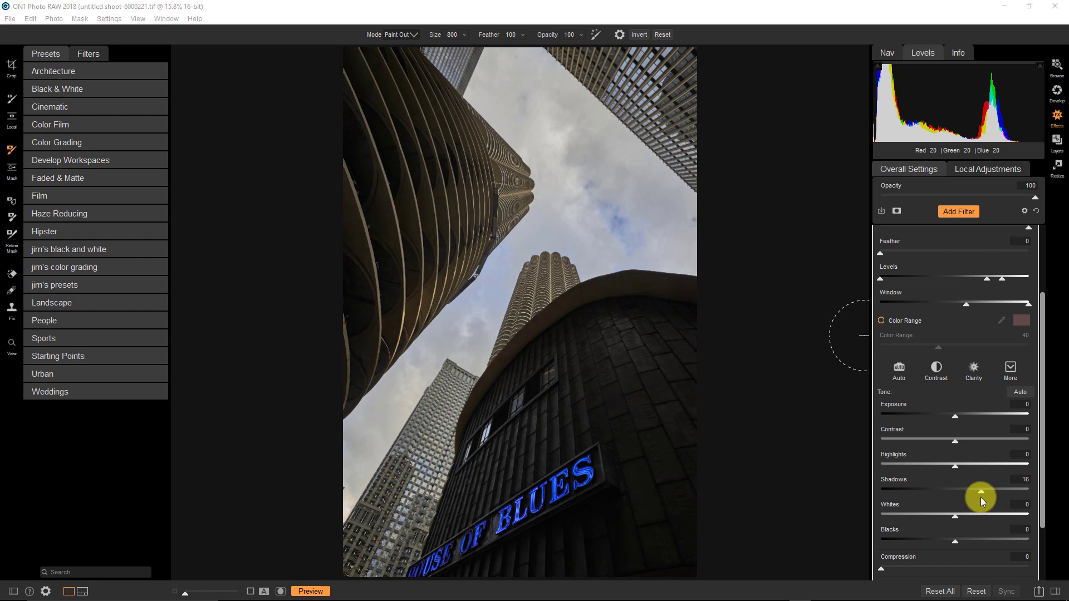
left_click_drag(982, 498, 999, 496)
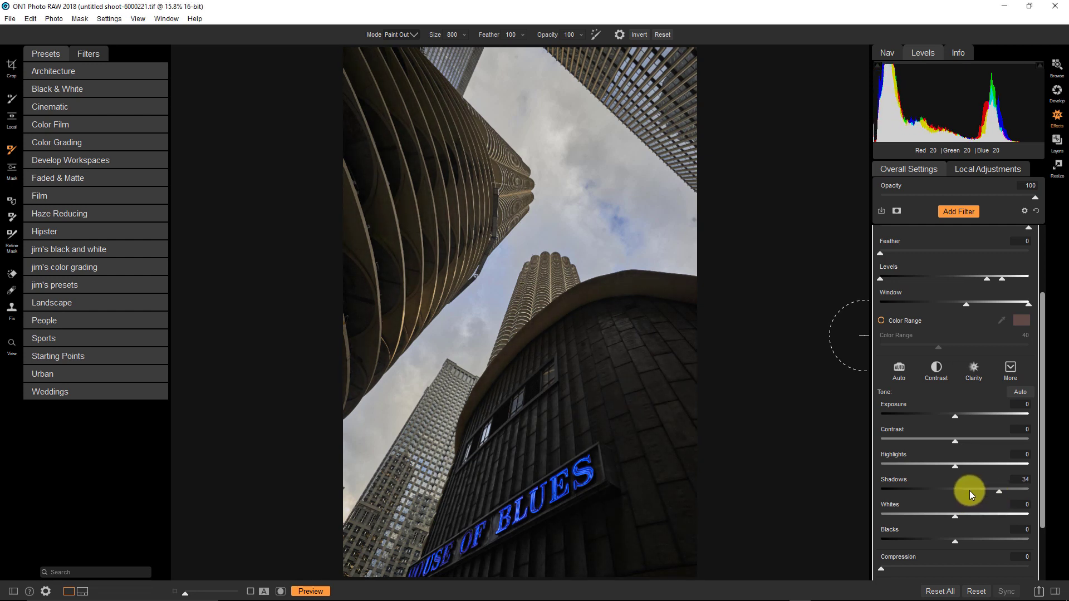
- Set the Tone Enhancer Detail to 10 and Clarity to 29
scroll(970, 490, "down", 3)
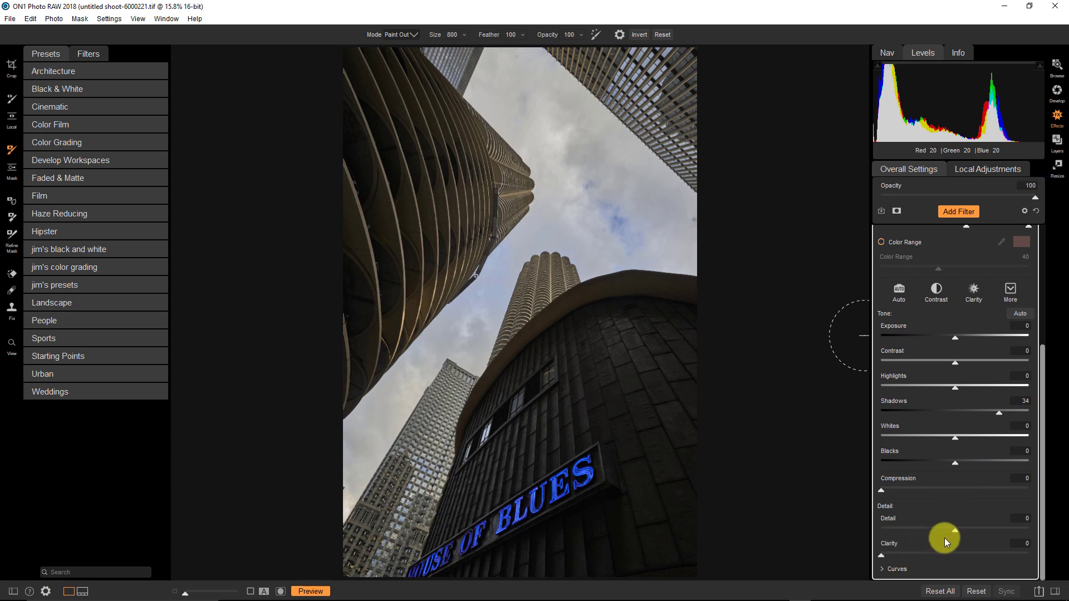
left_click_drag(957, 533, 972, 531)
left_click_drag(877, 553, 930, 553)
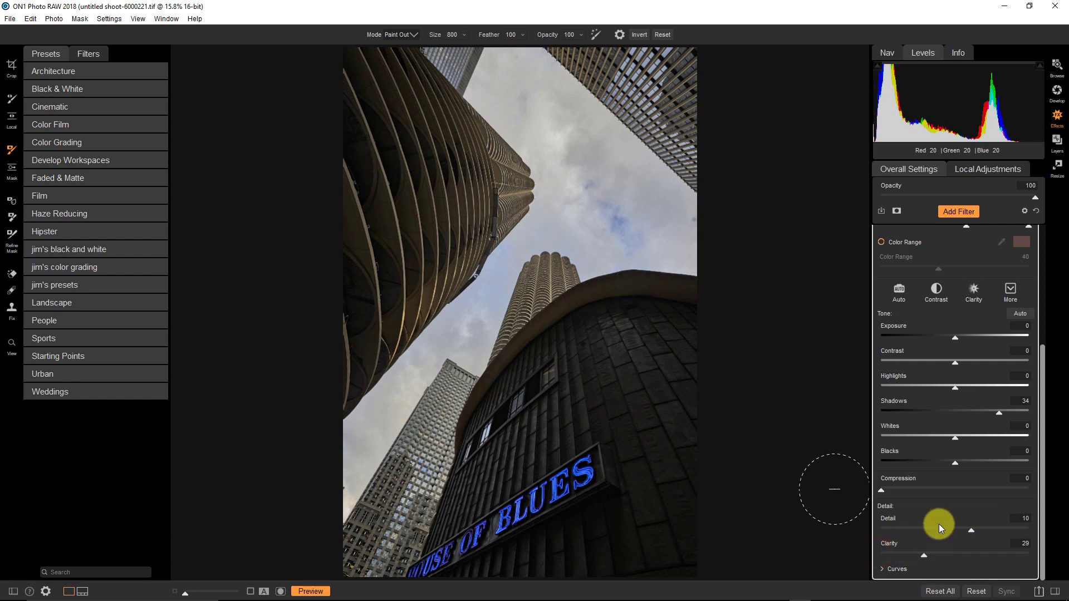
- Toggle the Tone Enhancer off and on several times to compare before and after
scroll(940, 315, "up", 4)
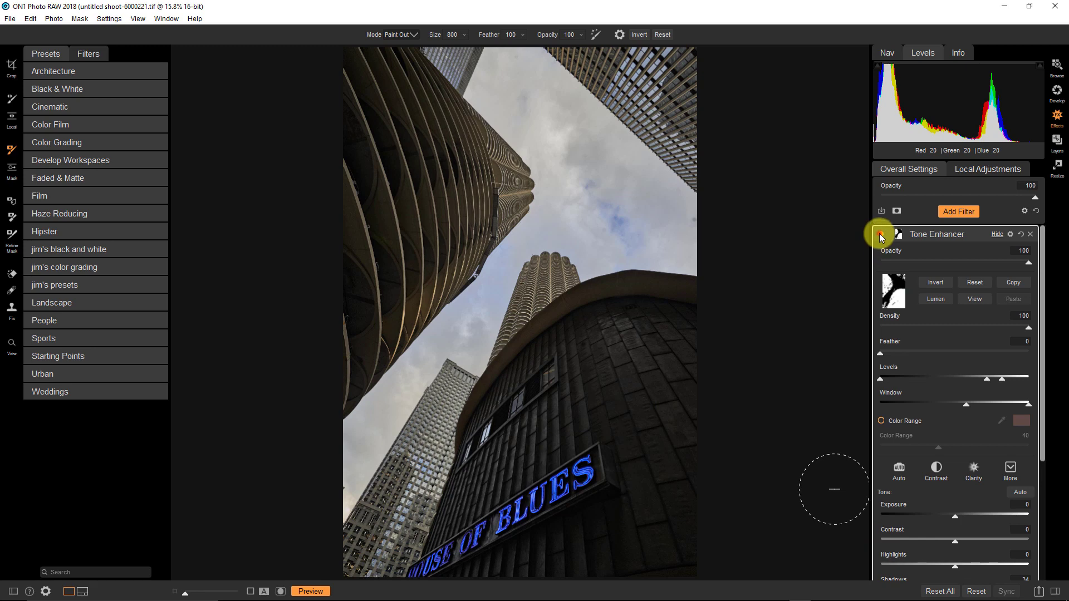
left_click(880, 233)
left_click(879, 233)
left_click(880, 233)
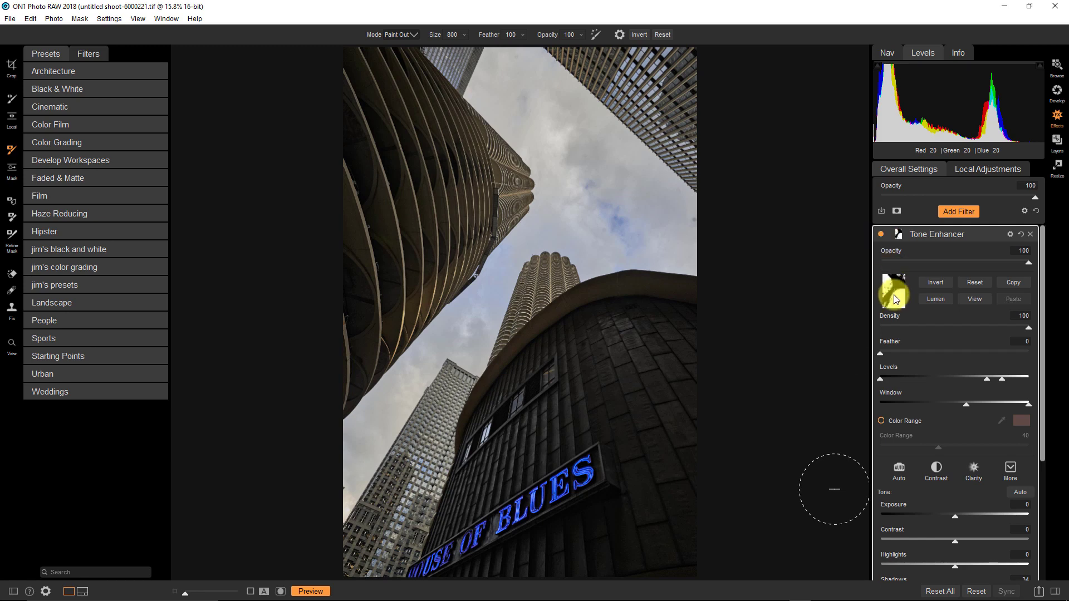
left_click(881, 235)
left_click(881, 235)
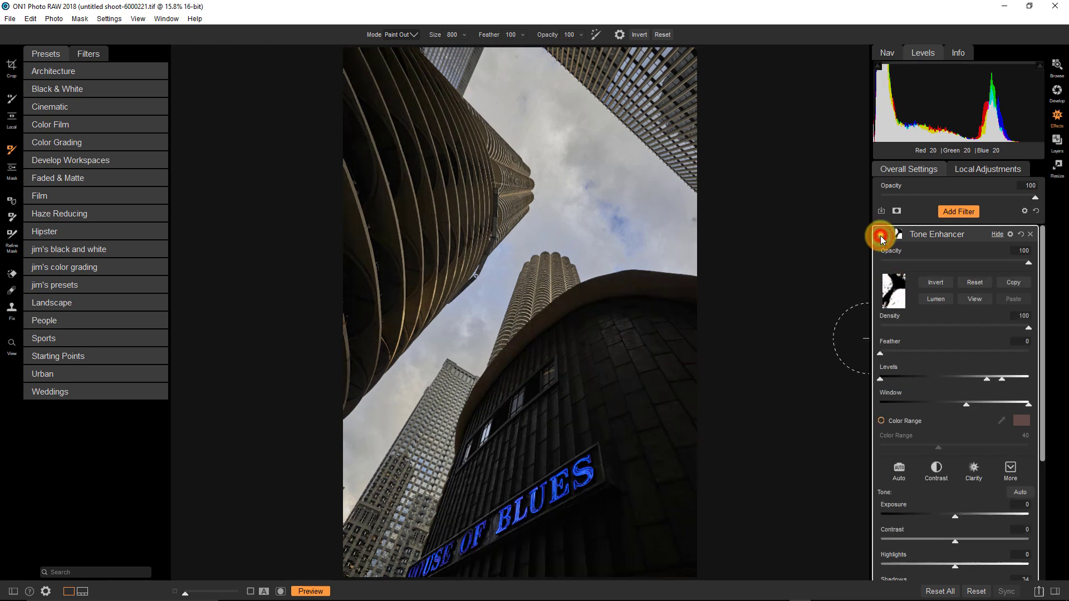
left_click(881, 235)
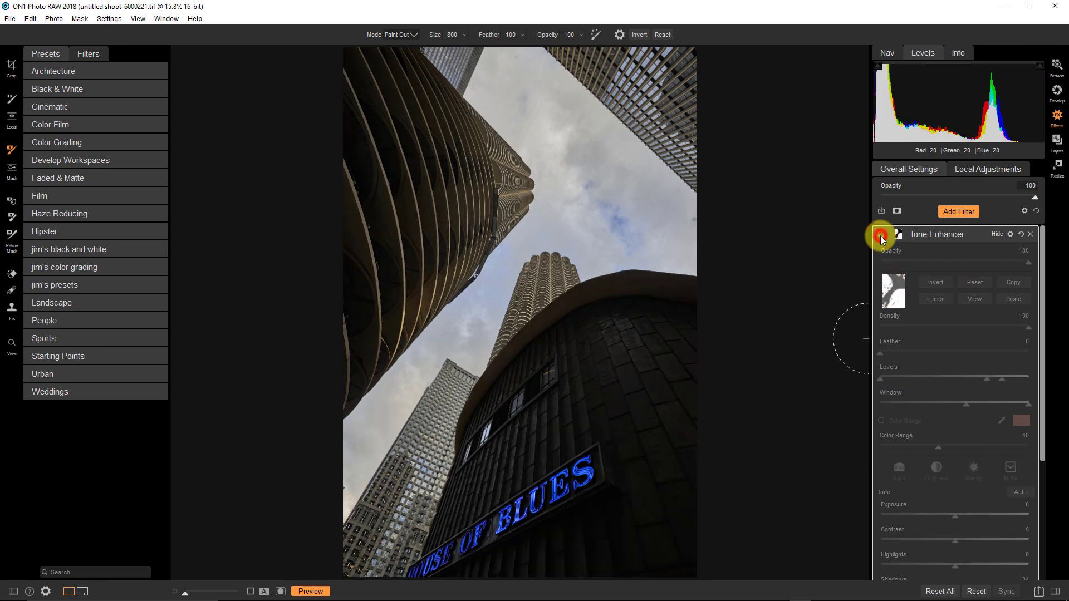
left_click(880, 235)
left_click(881, 235)
left_click(880, 236)
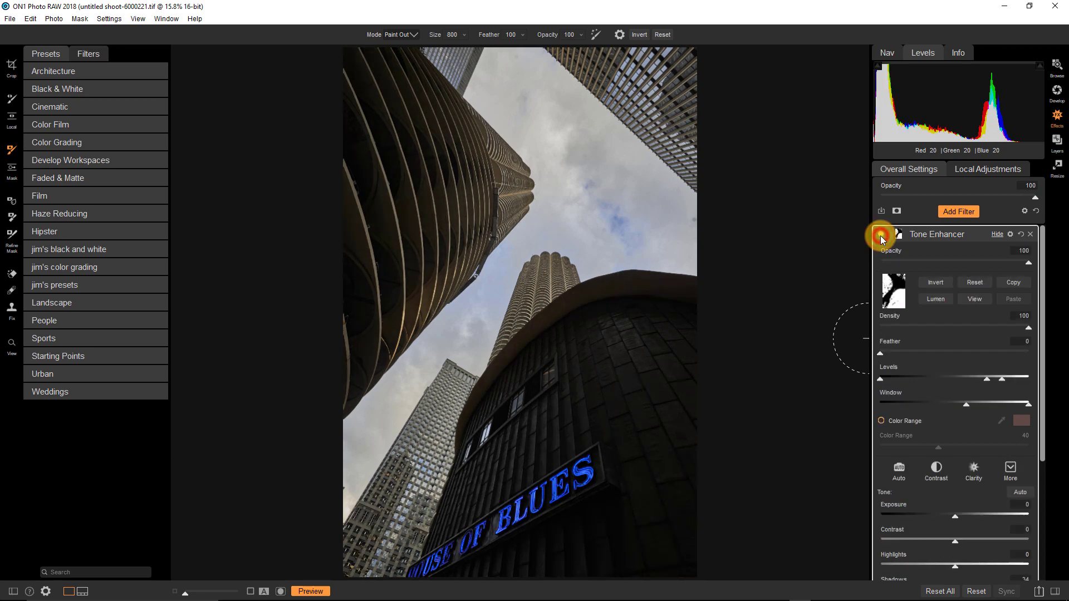
- Show the mask and paint out the left and top-right towers, keeping the BLUES building white
left_click(975, 301)
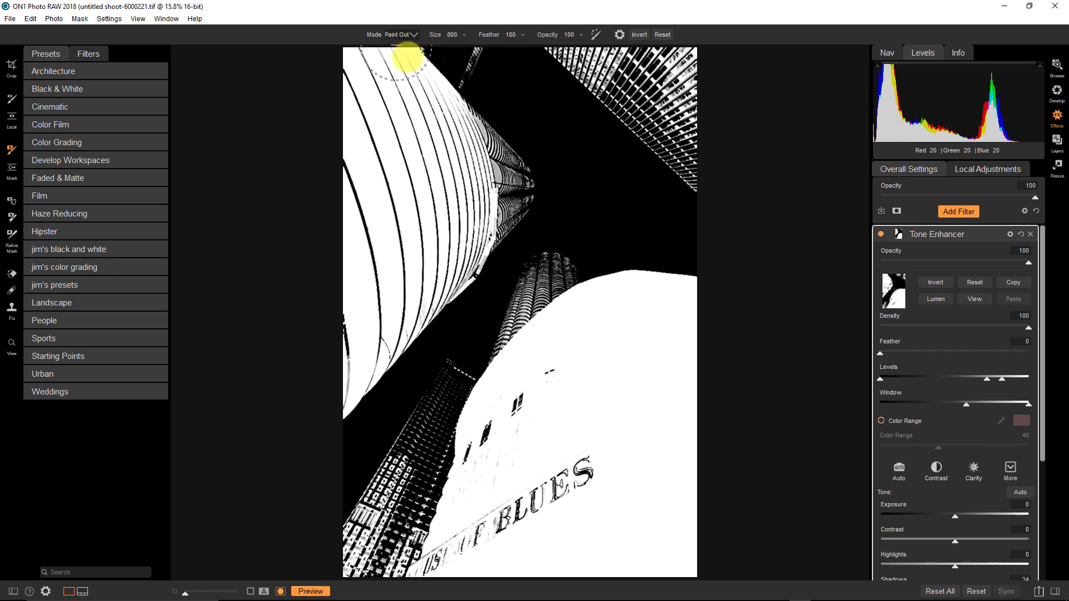
left_click(551, 153)
mouse_move(338, 376)
left_mouse_down()
mouse_move(539, 112)
mouse_move(342, 71)
mouse_move(728, 64)
mouse_move(650, 131)
mouse_move(345, 143)
mouse_move(348, 227)
mouse_move(581, 241)
mouse_move(496, 272)
mouse_move(528, 262)
mouse_move(484, 311)
mouse_move(499, 301)
mouse_move(463, 315)
mouse_move(425, 355)
mouse_move(410, 447)
mouse_move(383, 502)
mouse_move(387, 533)
mouse_move(443, 392)
mouse_move(446, 344)
left_mouse_up()
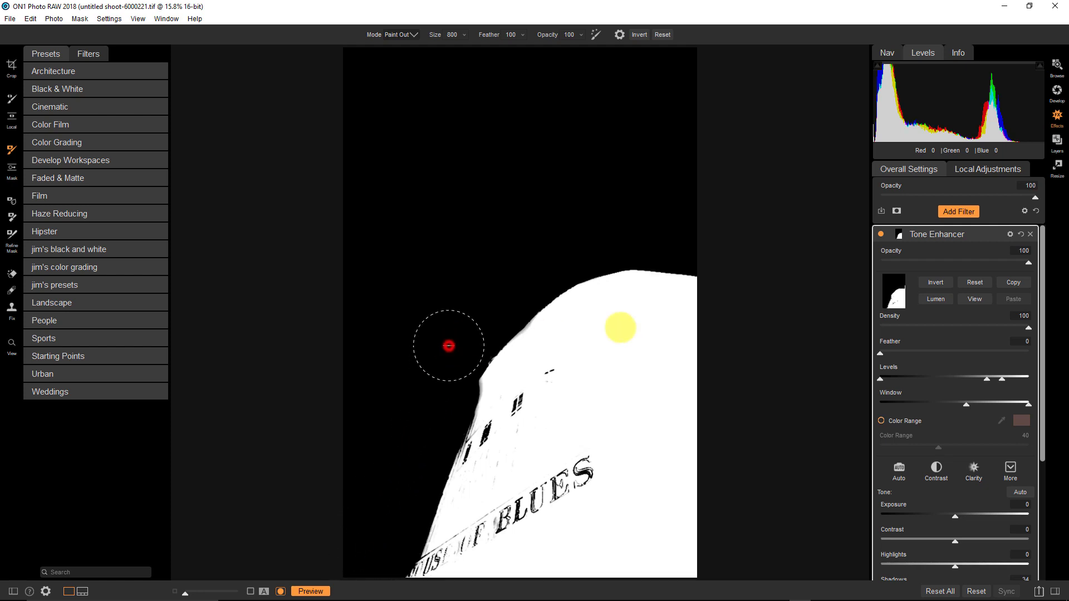
- Return to the colour view and toggle the Tone Enhancer to compare, leaving it enabled
left_click(970, 302)
left_click(880, 234)
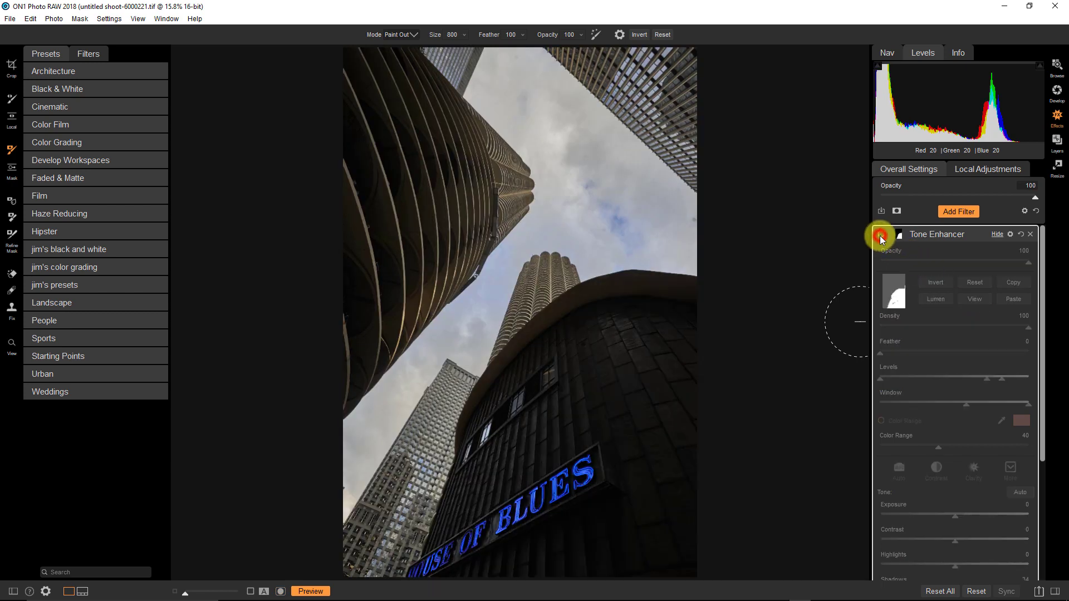
left_click(880, 234)
left_click(880, 235)
left_click(881, 235)
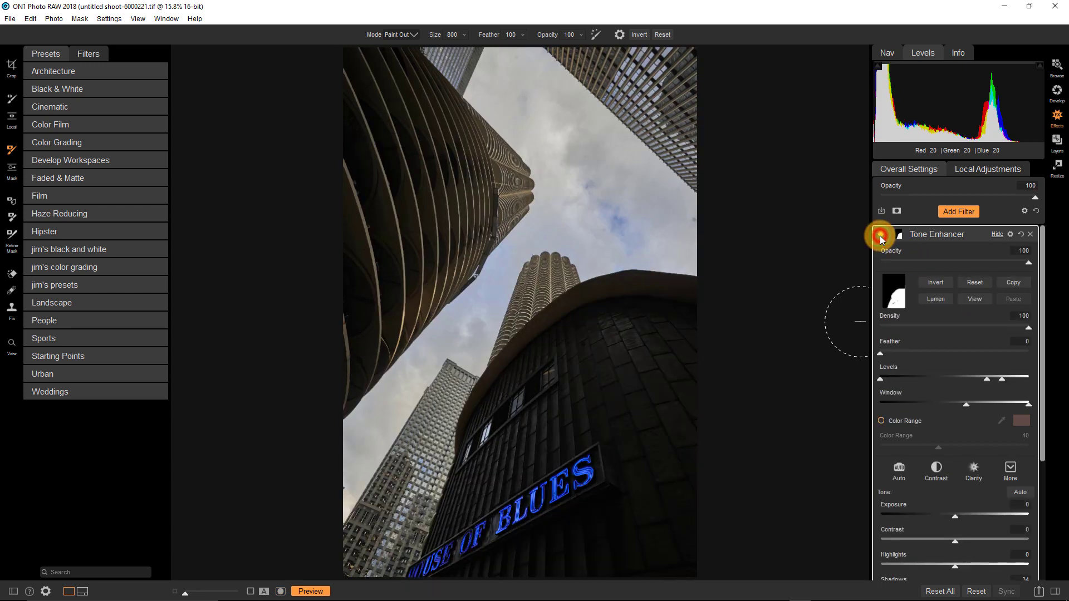
left_click(880, 235)
left_click(881, 235)
left_click(881, 235)
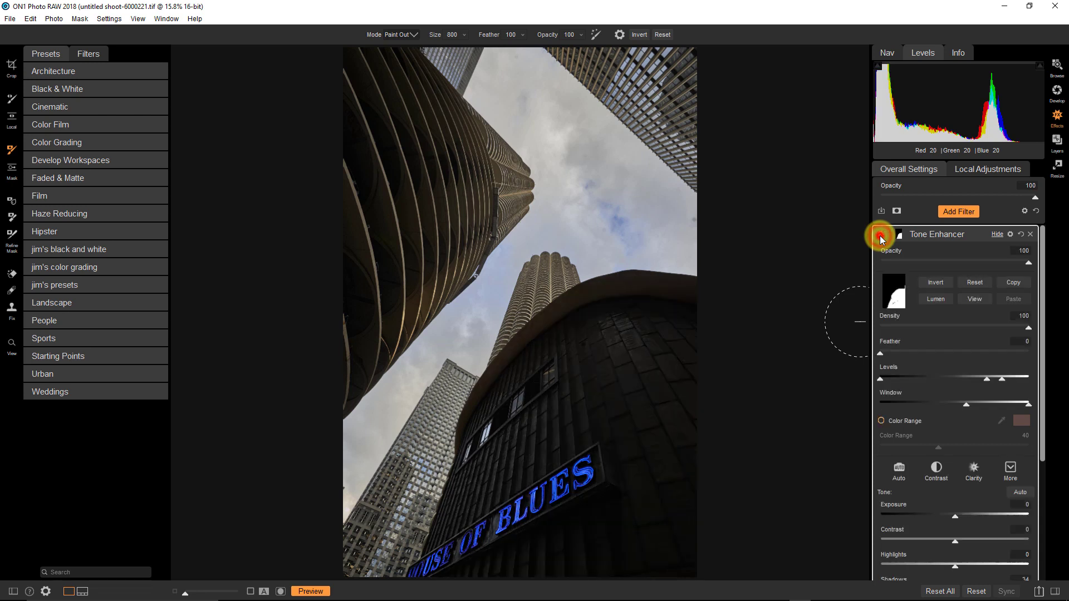